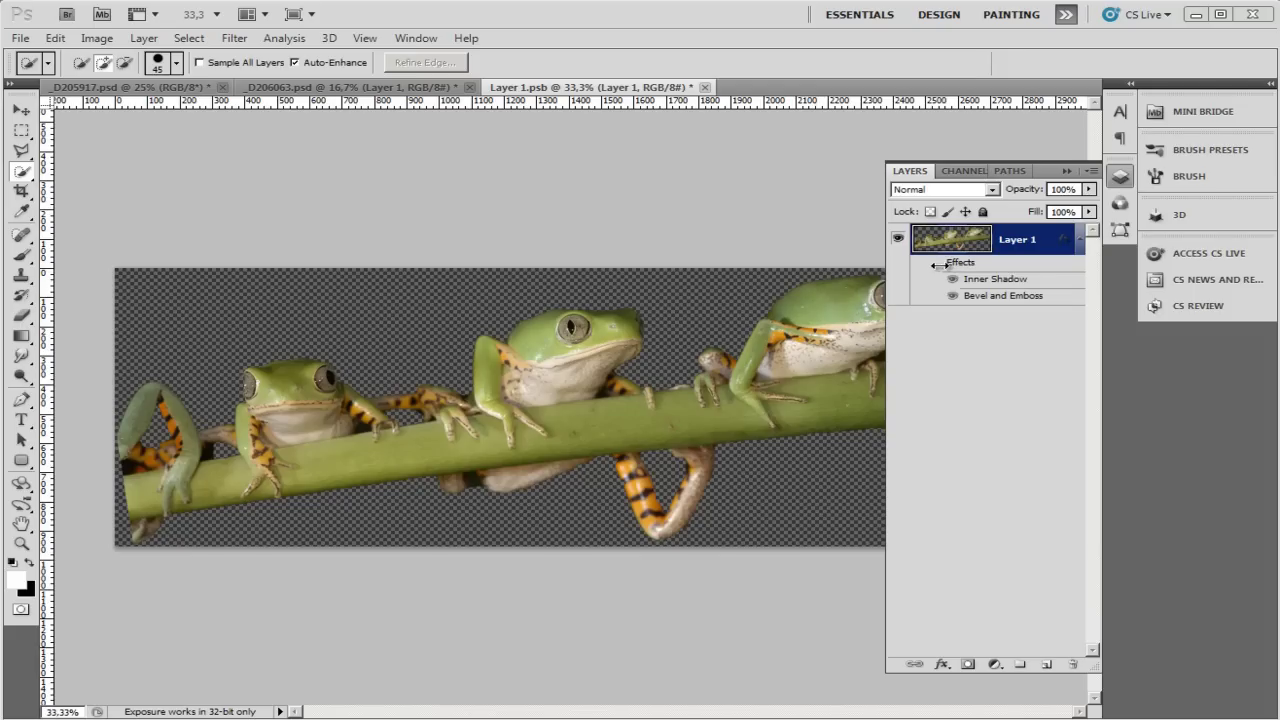
In the waterfall document, show the Background and delete the frogs layer.
left_click(934, 262)
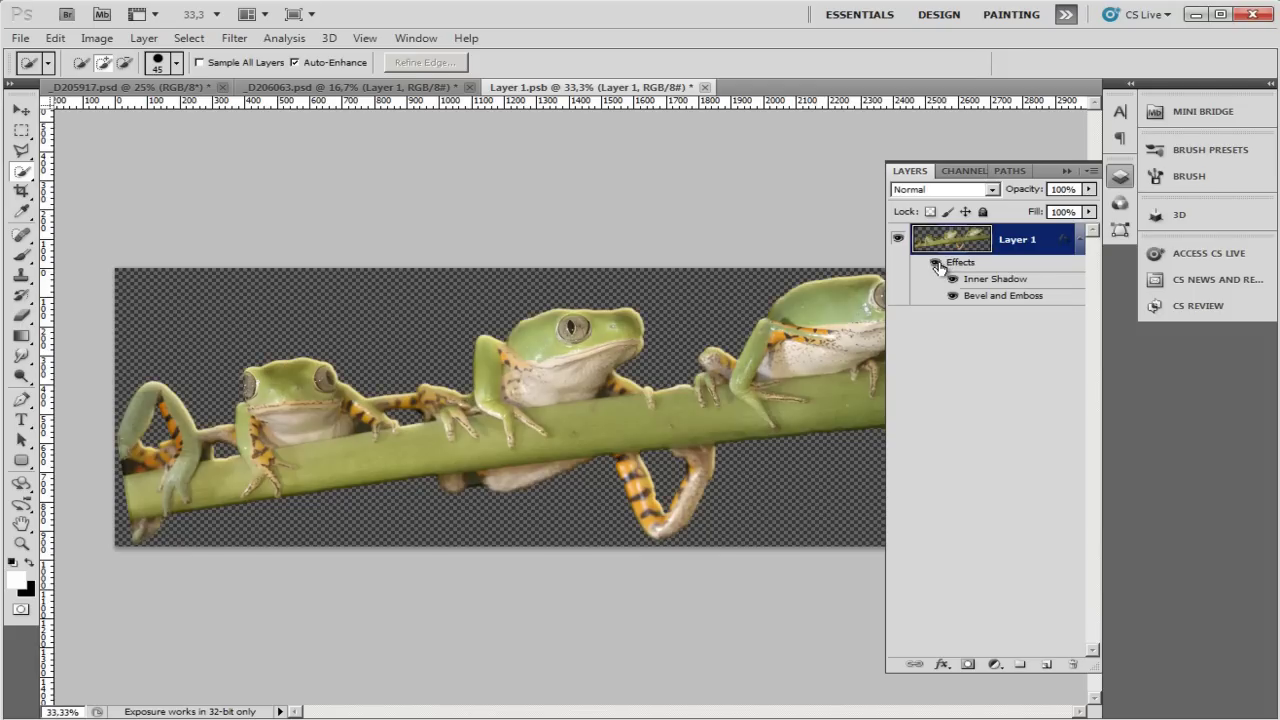
left_click(415, 88)
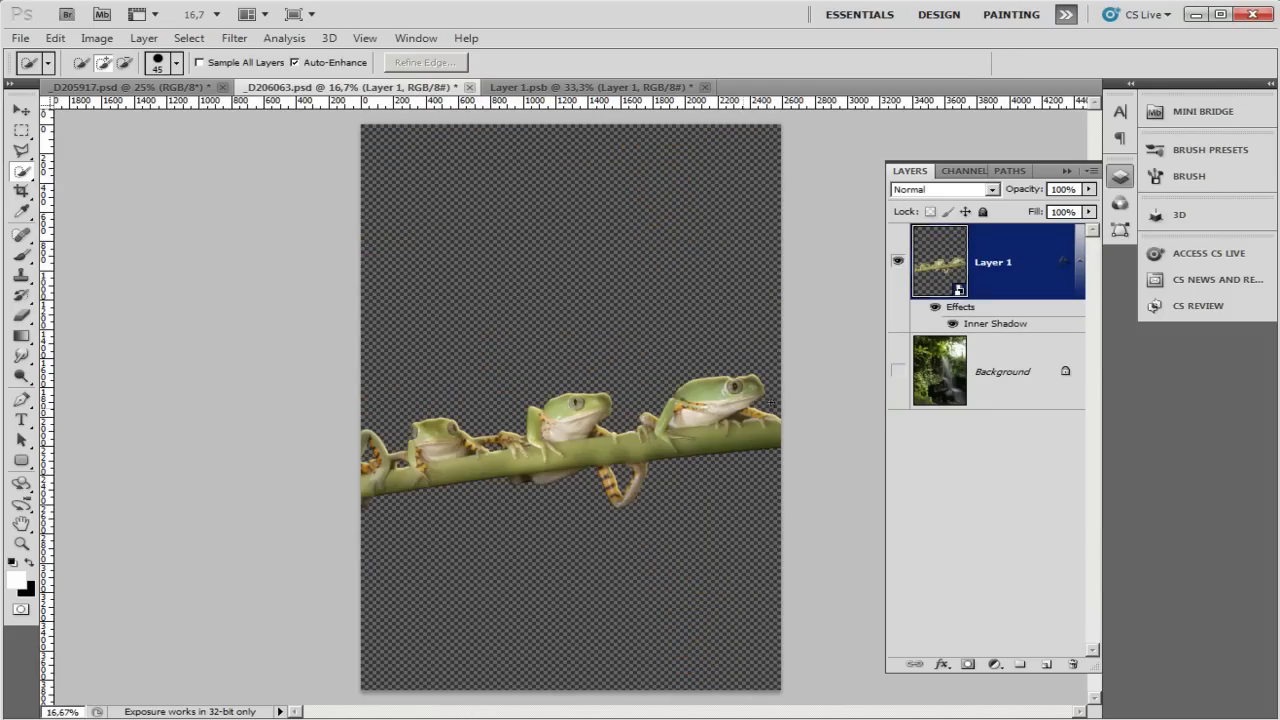
left_click(897, 371)
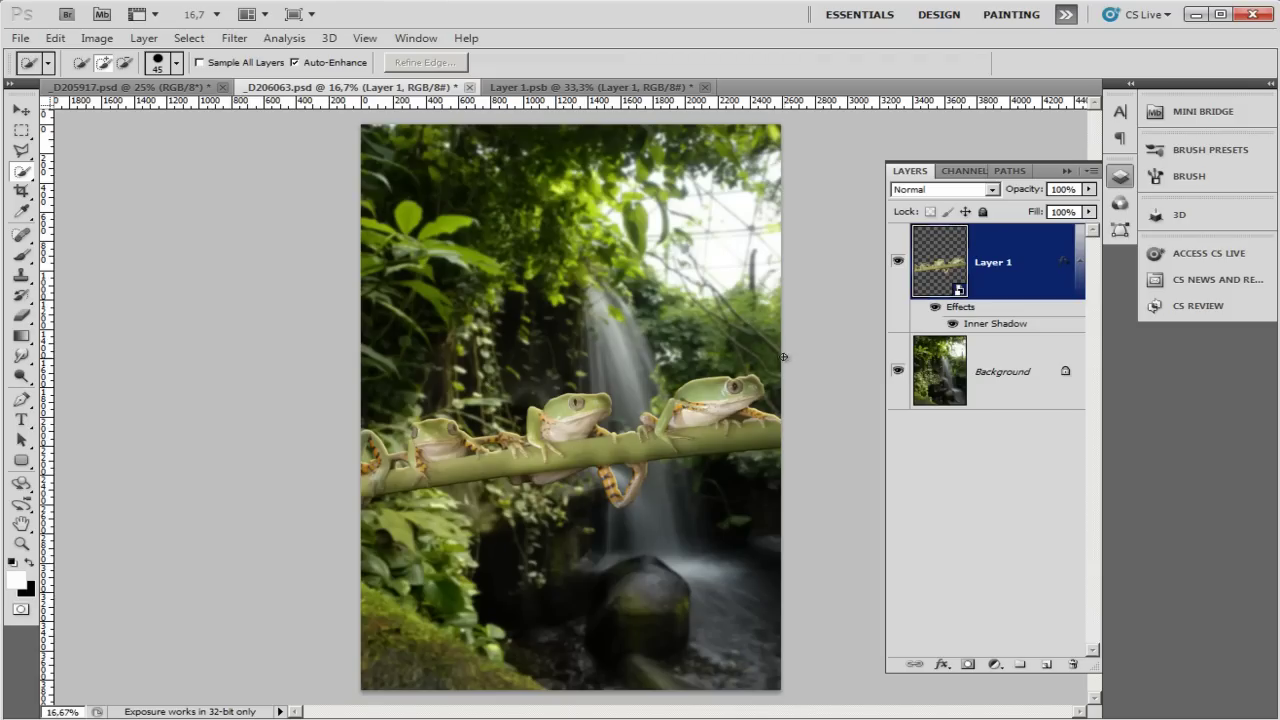
left_click_drag(1006, 263, 1071, 663)
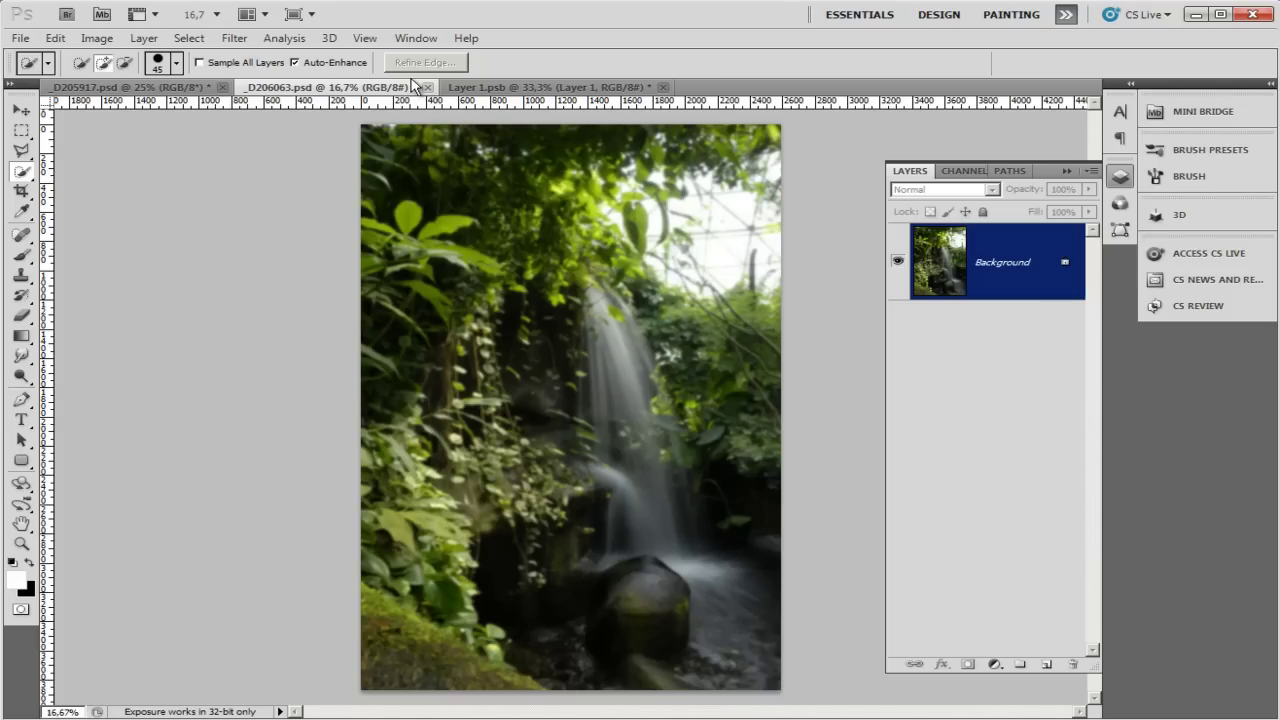
Restore the adjustment layers and merge all five layers into one Background.
key("ctrl+z")
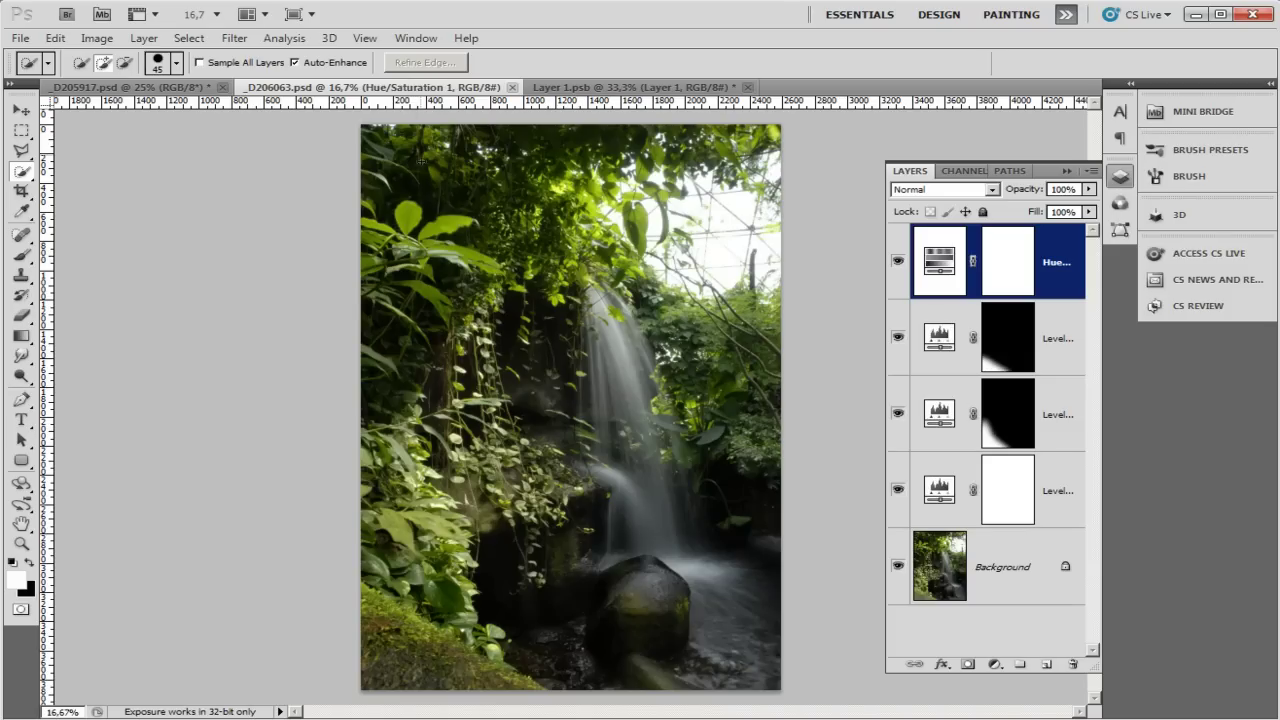
left_click(998, 592, "shift")
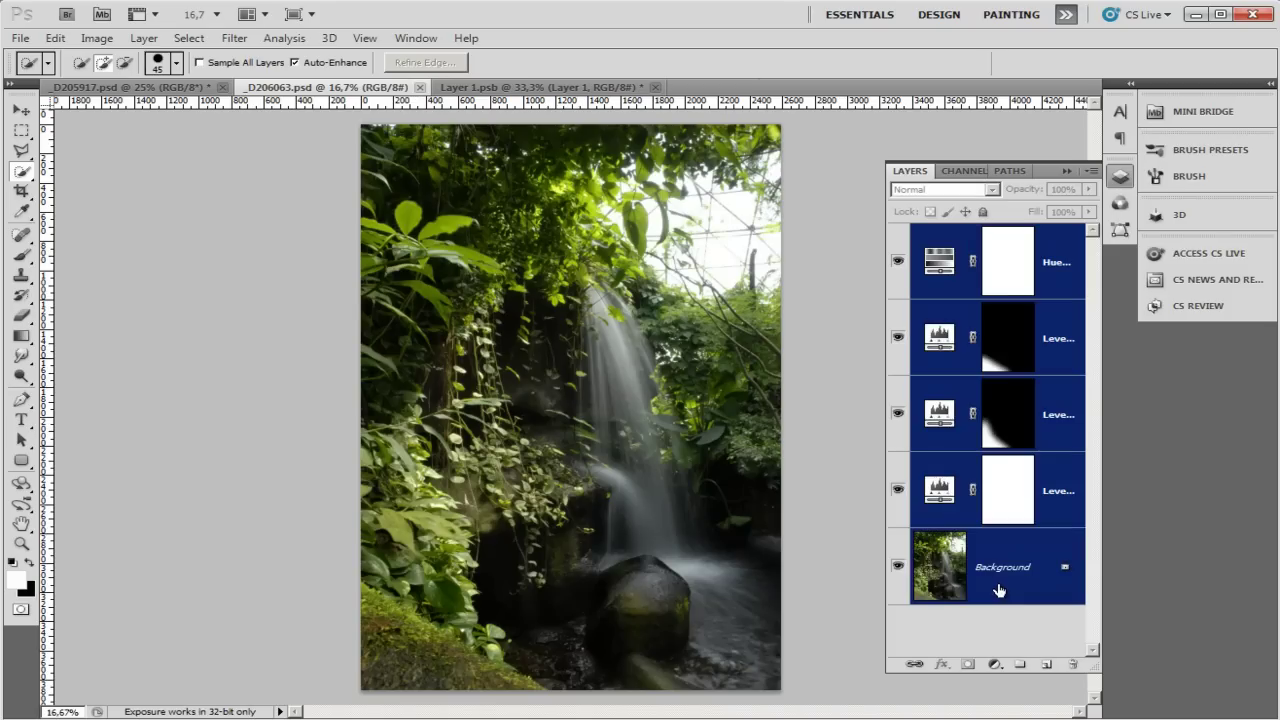
key("ctrl+e")
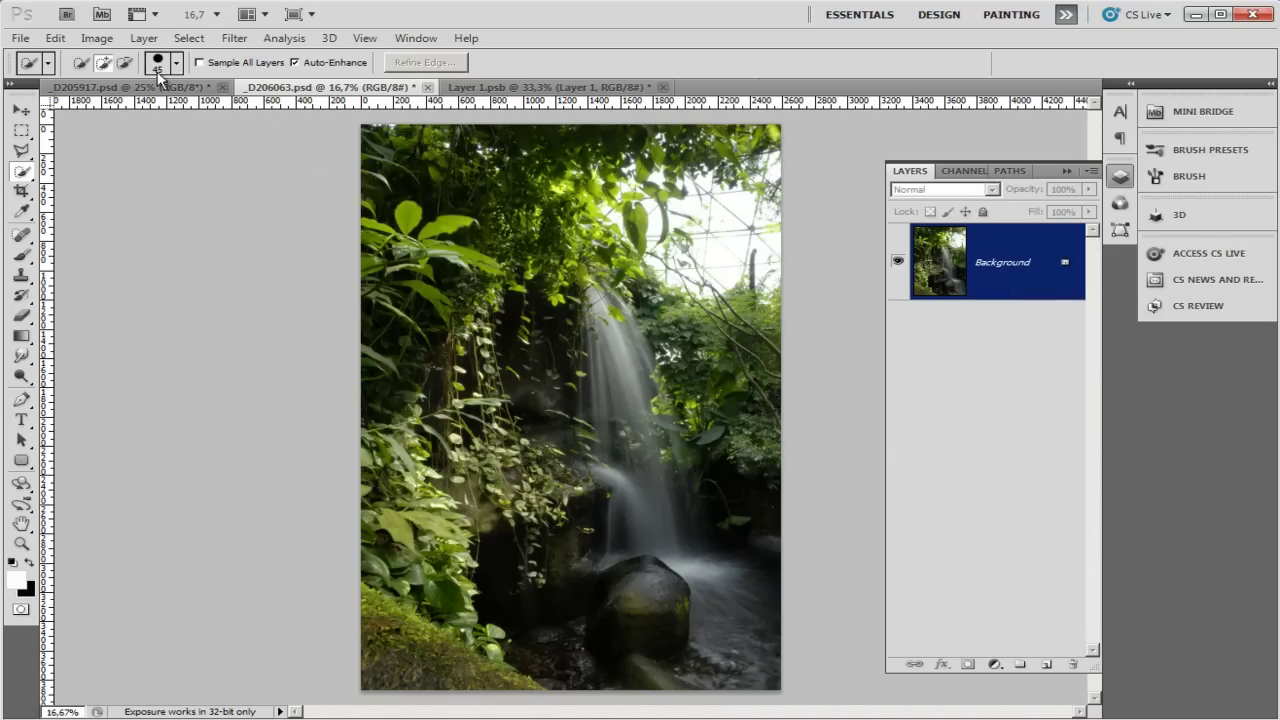
Switch to the _D205917.psd frog photo and choose the standard Pen Tool.
left_click(127, 92)
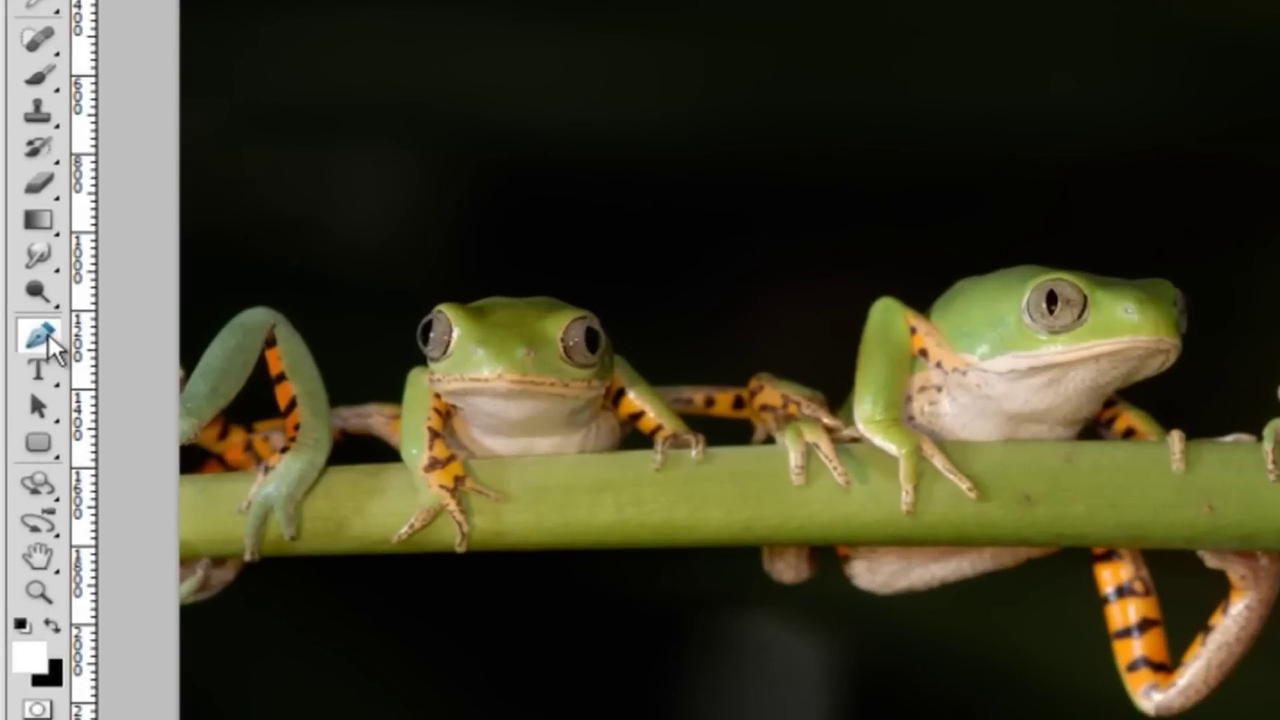
left_click(40, 338)
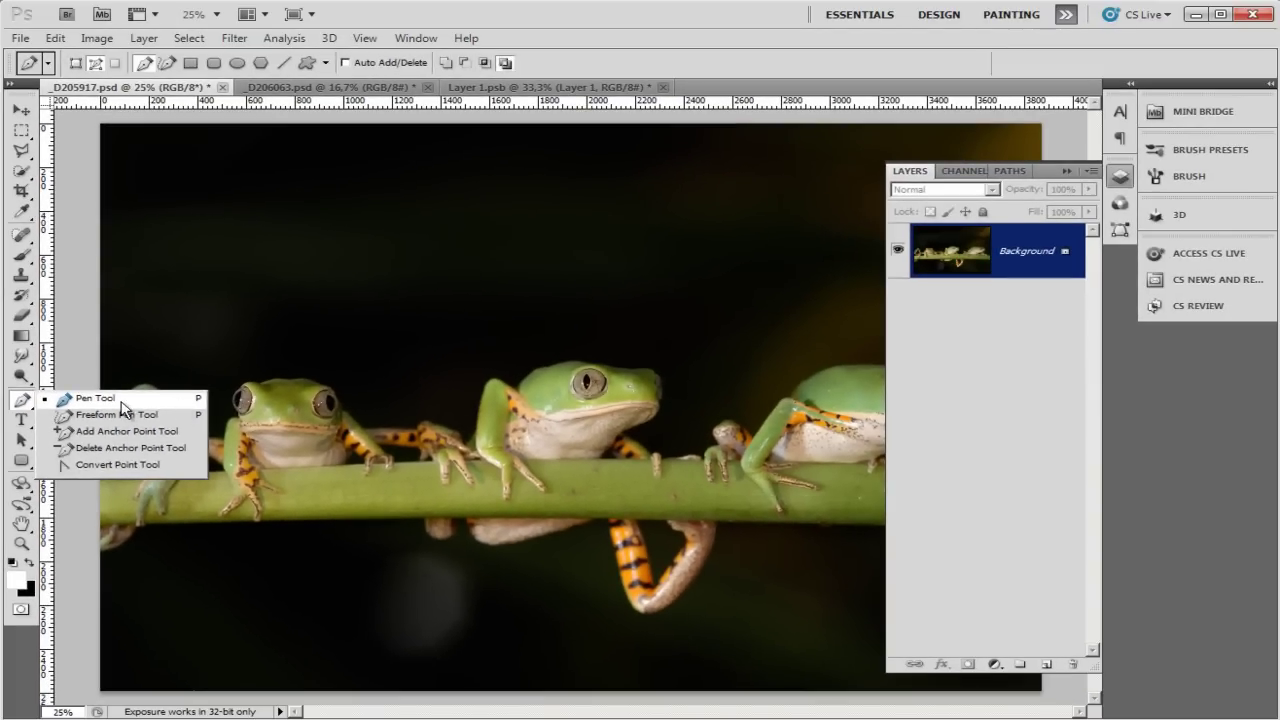
left_click(195, 399)
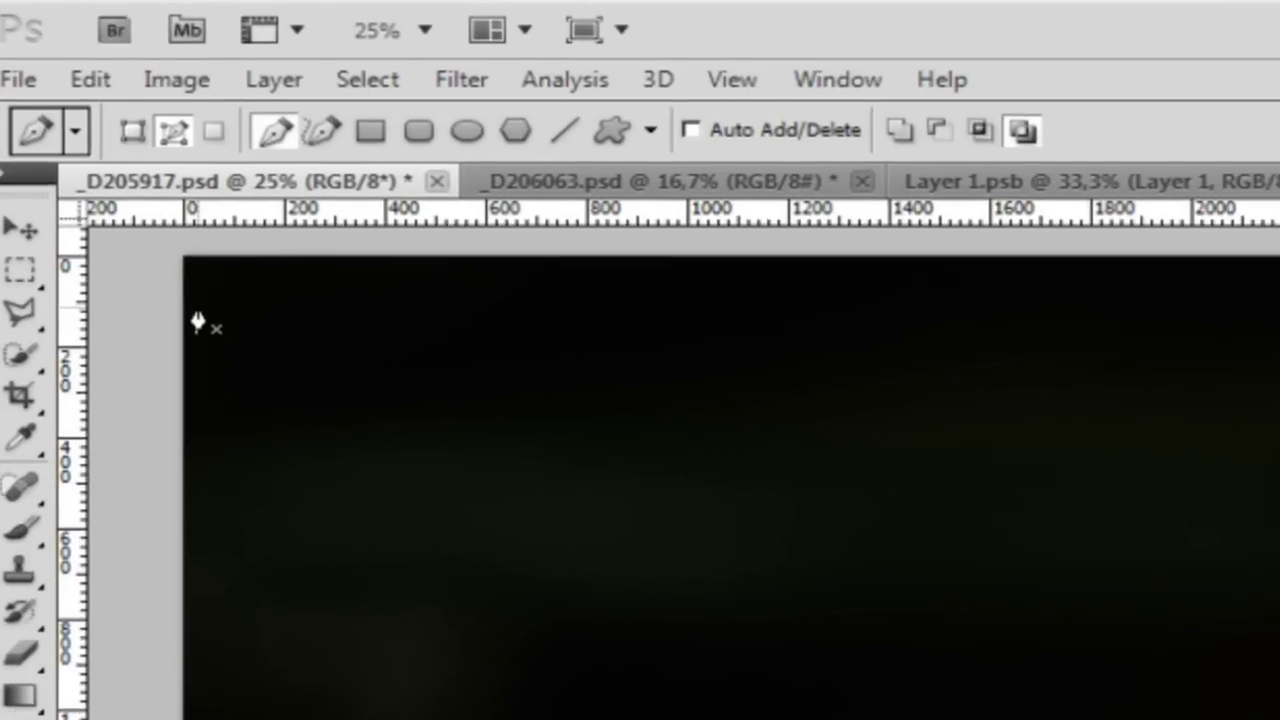
In Paths mode, trace curved anchors from the left frog's leg over its head.
left_click(176, 136)
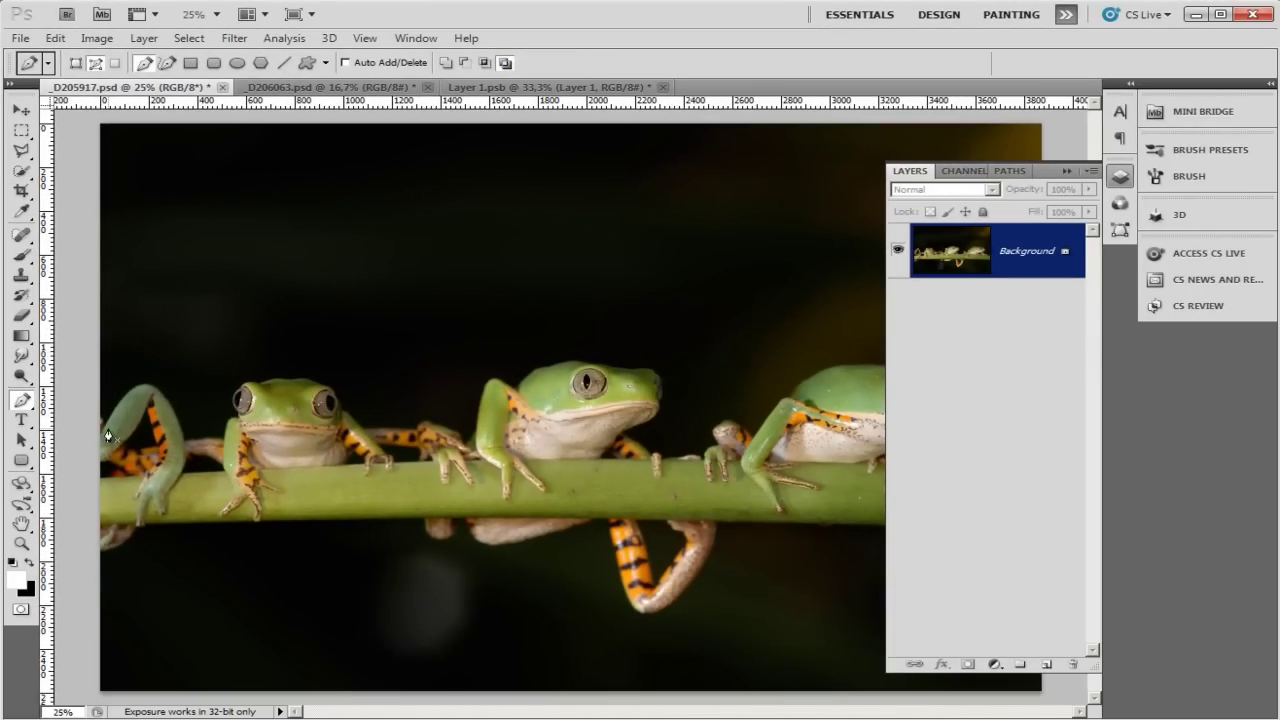
left_click_drag(143, 384, 267, 292)
left_click_drag(275, 348, 157, 392)
left_click_drag(185, 440, 192, 478)
left_click_drag(192, 479, 195, 438)
left_click_drag(232, 413, 242, 421)
left_click_drag(250, 384, 293, 384)
Continue the curved path past the left frog's eye and around the middle frog.
left_click_drag(297, 377, 330, 396)
left_click_drag(338, 406, 346, 407)
left_click(361, 424)
left_click_drag(417, 428, 473, 429)
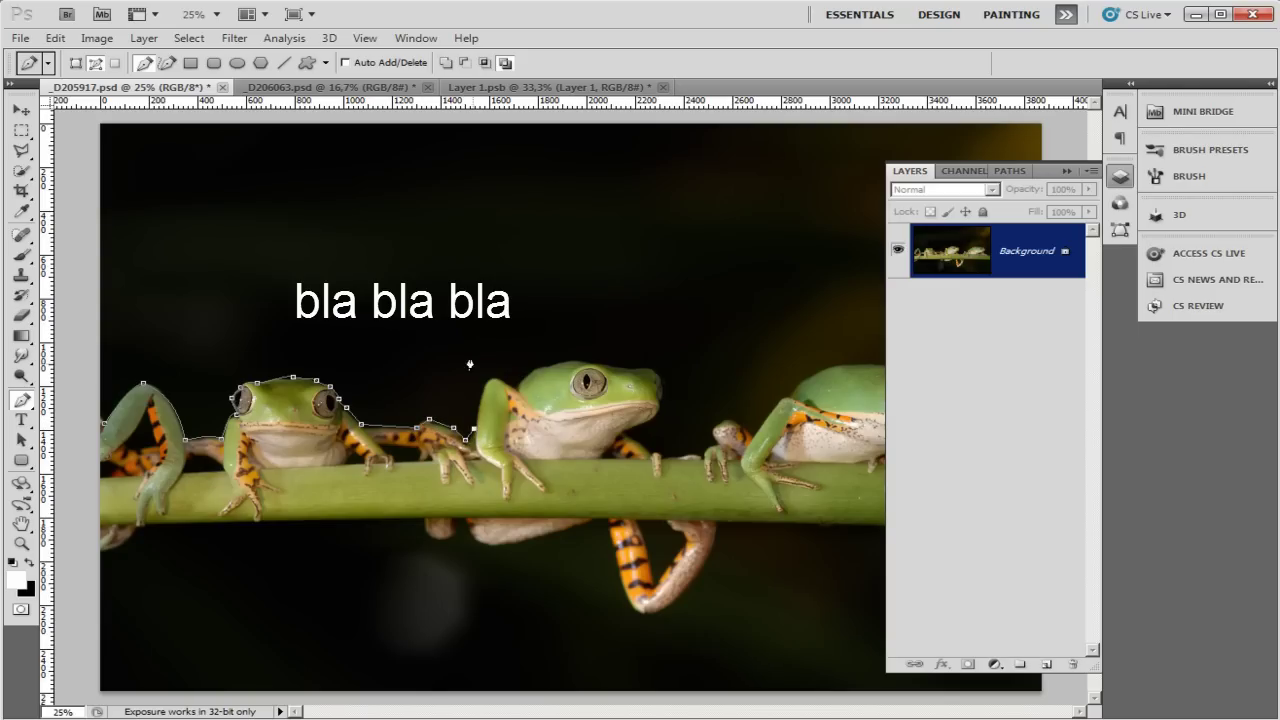
mouse_move(488, 381)
left_mouse_down()
mouse_move(512, 399)
mouse_move(561, 370)
mouse_move(650, 374)
left_mouse_up()
left_click(661, 399)
left_click_drag(625, 432, 591, 444)
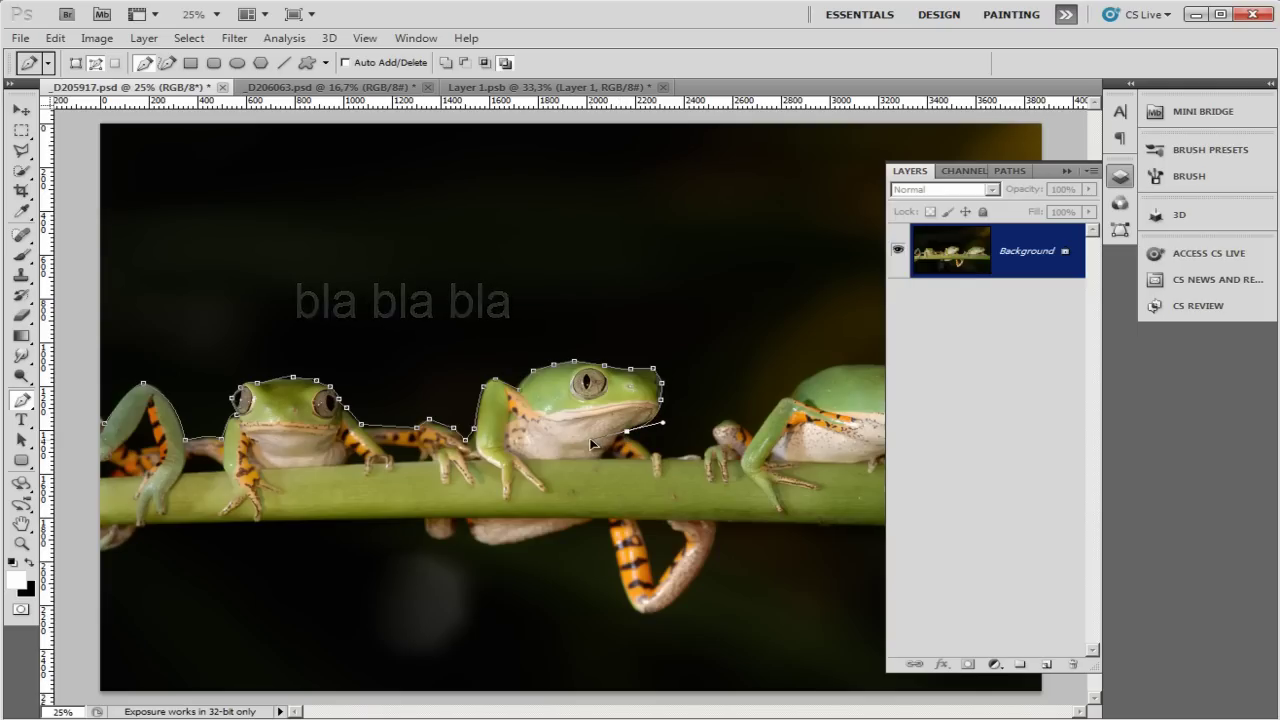
Add anchors around the dangling leg and back along the lower branch.
left_click(717, 503)
left_click(704, 620)
left_click(483, 650)
left_click(330, 552)
left_click(241, 521)
left_click(138, 522)
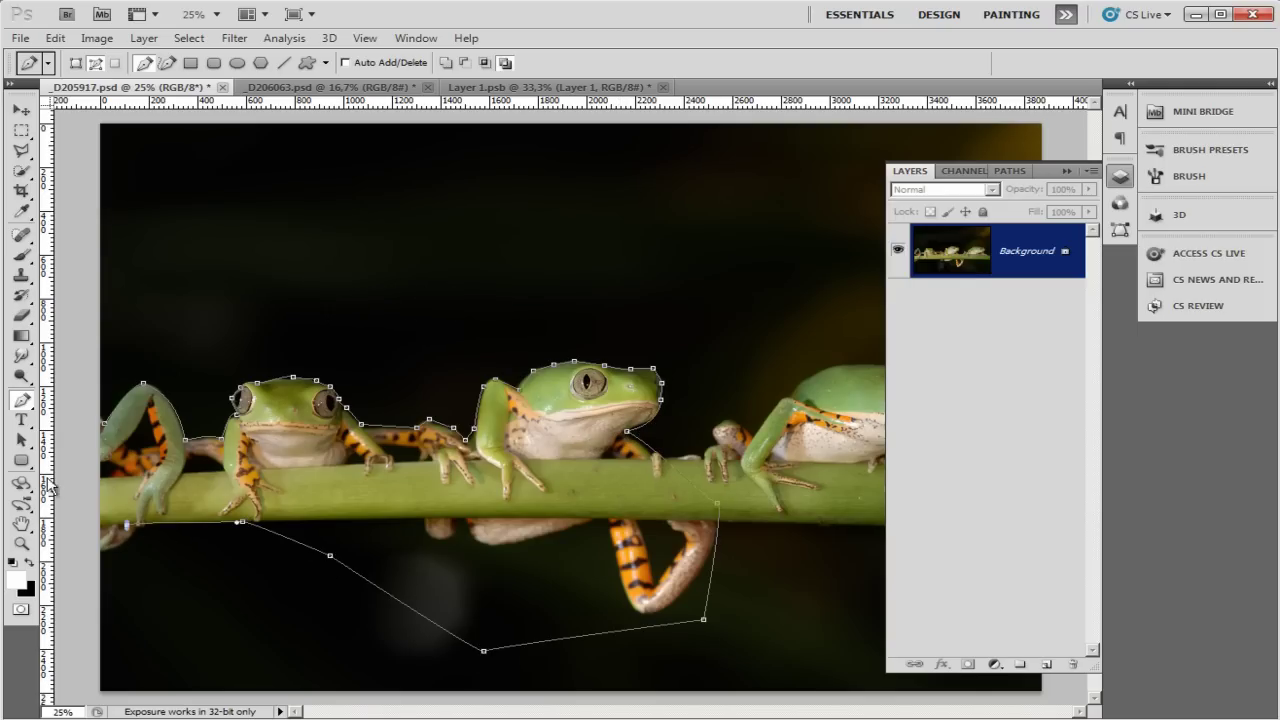
left_click(103, 423)
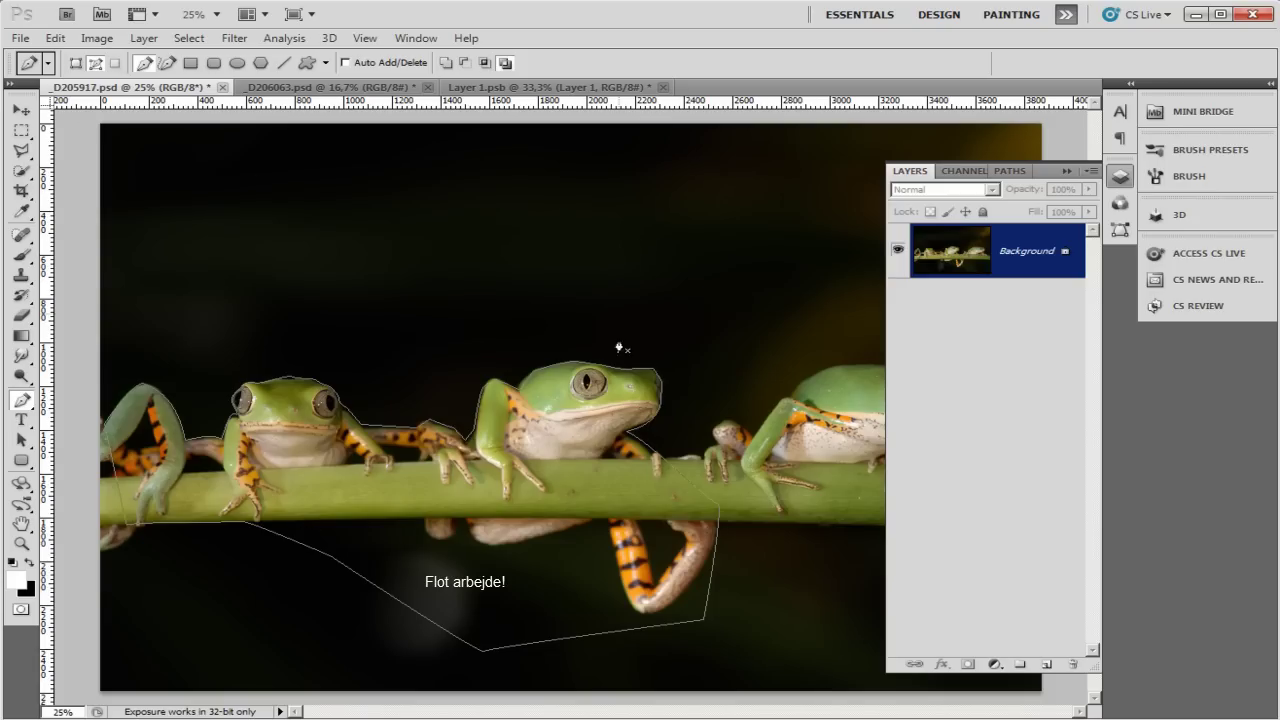
Close the path down the frog's leg, refine the leg anchor, and load it as a selection.
left_click(684, 530)
left_click(654, 585)
left_click(637, 523)
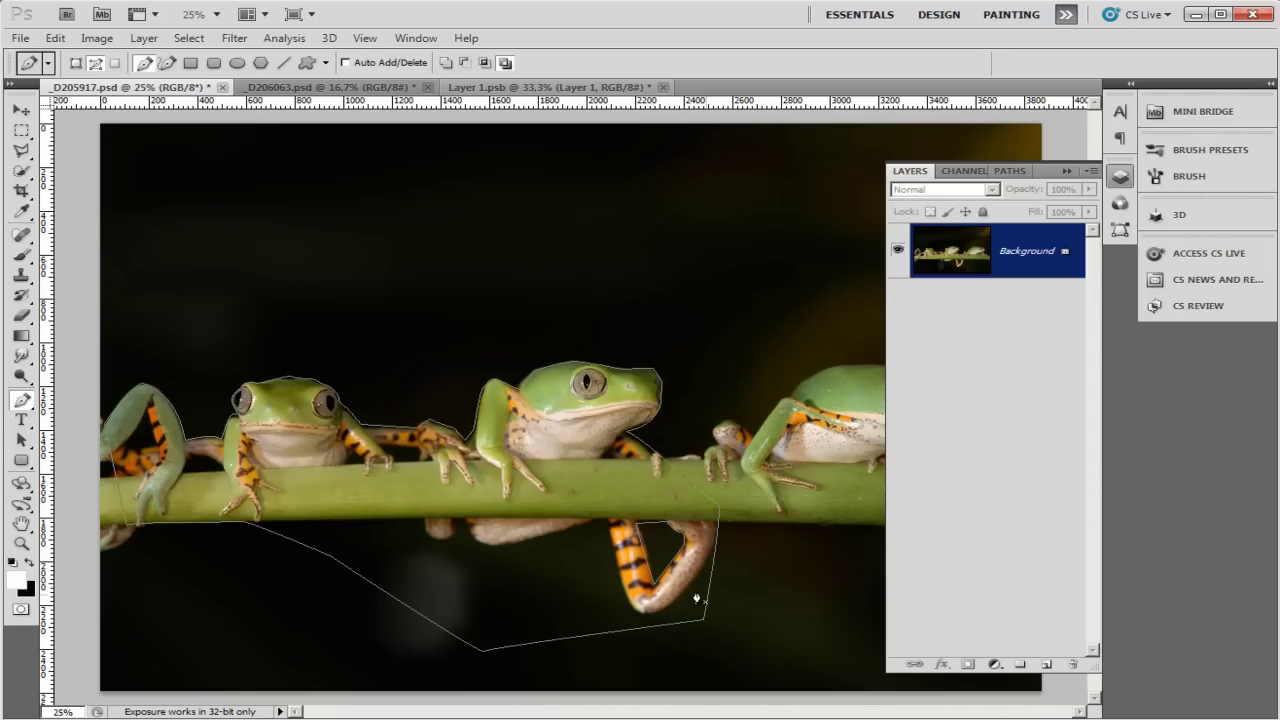
left_click_drag(397, 451, 417, 459)
left_click(397, 456, "alt")
key("ctrl+Return")
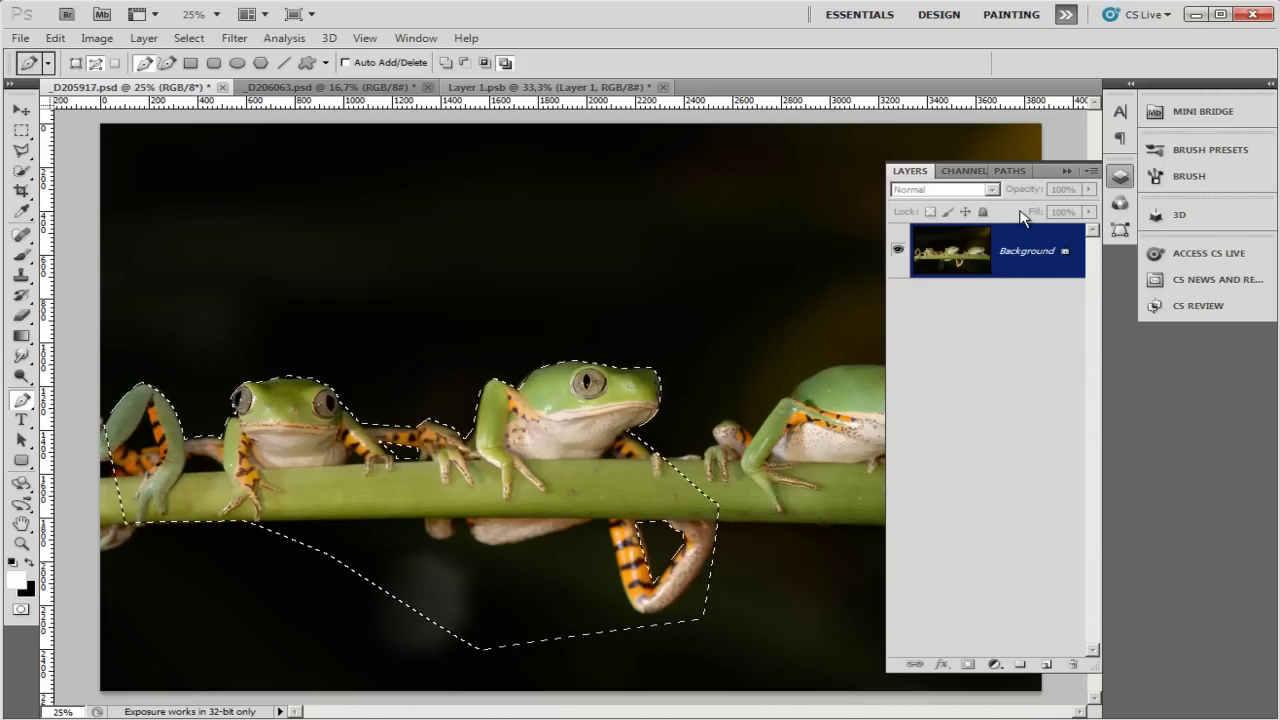
Copy the selection to a test layer, preview the cutout, then delete that layer.
key("ctrl+j")
left_click(897, 304)
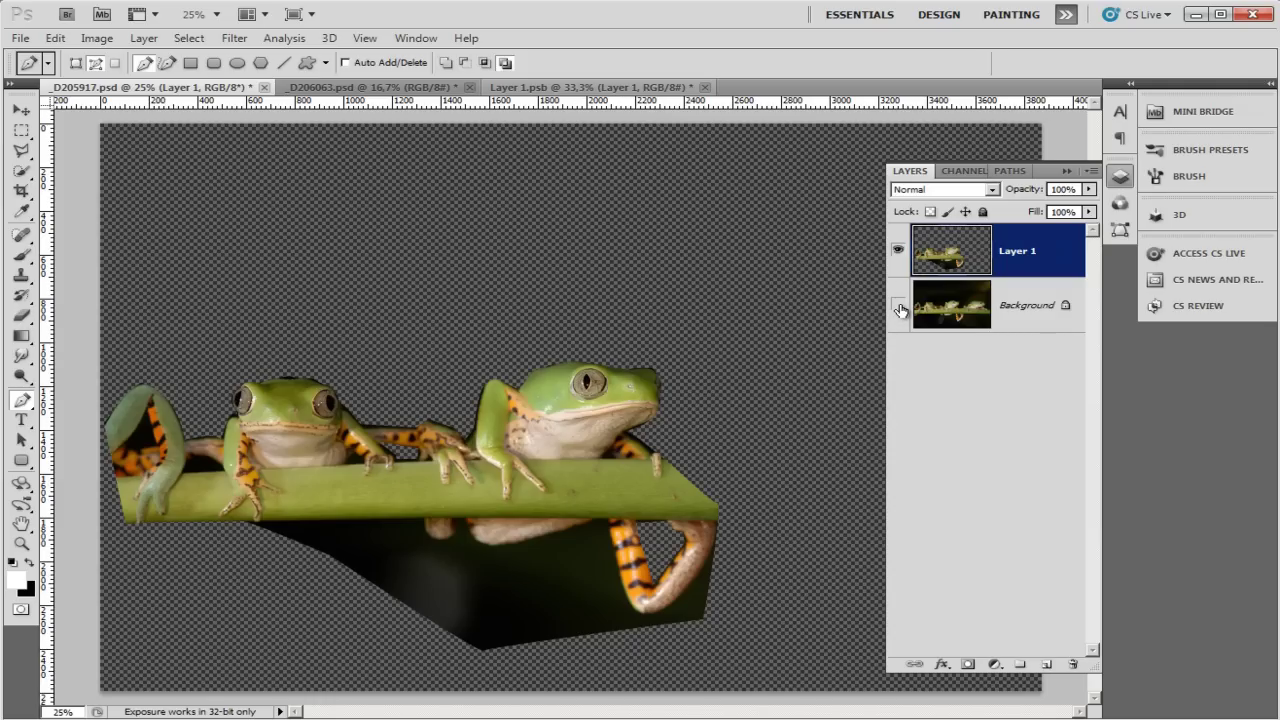
left_click(898, 305)
left_click(898, 250)
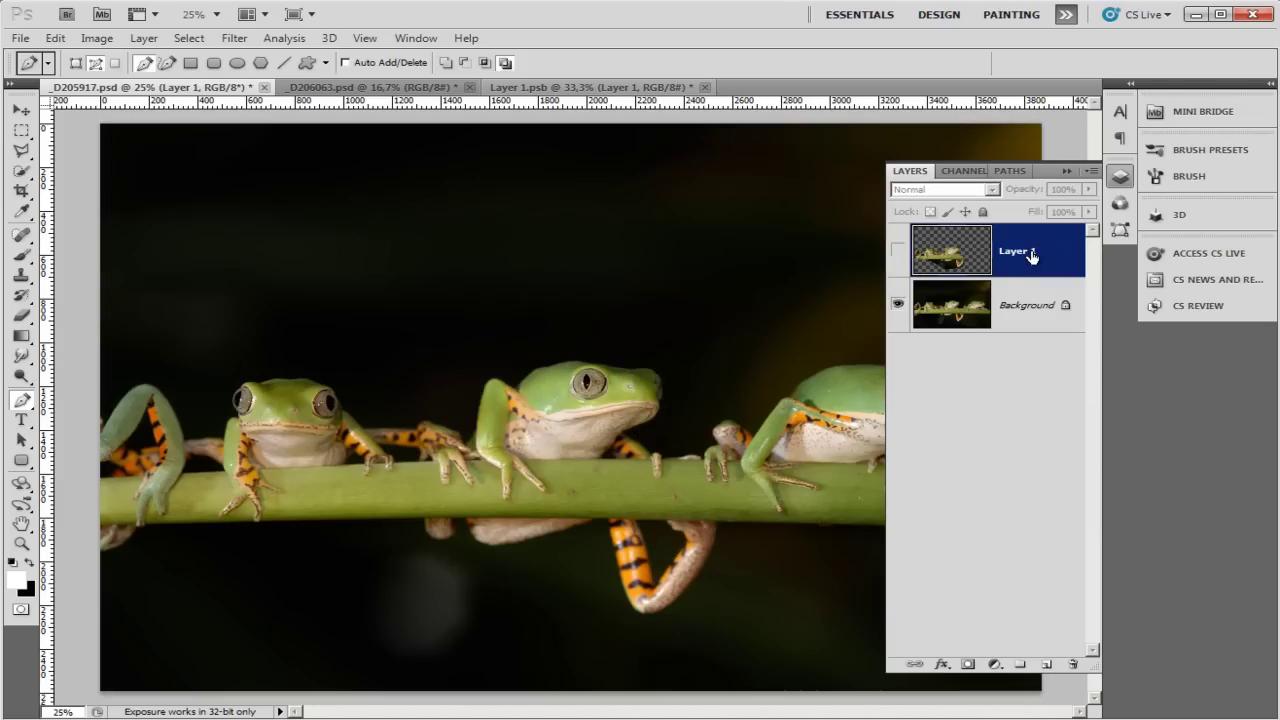
left_click_drag(1062, 621, 1072, 664)
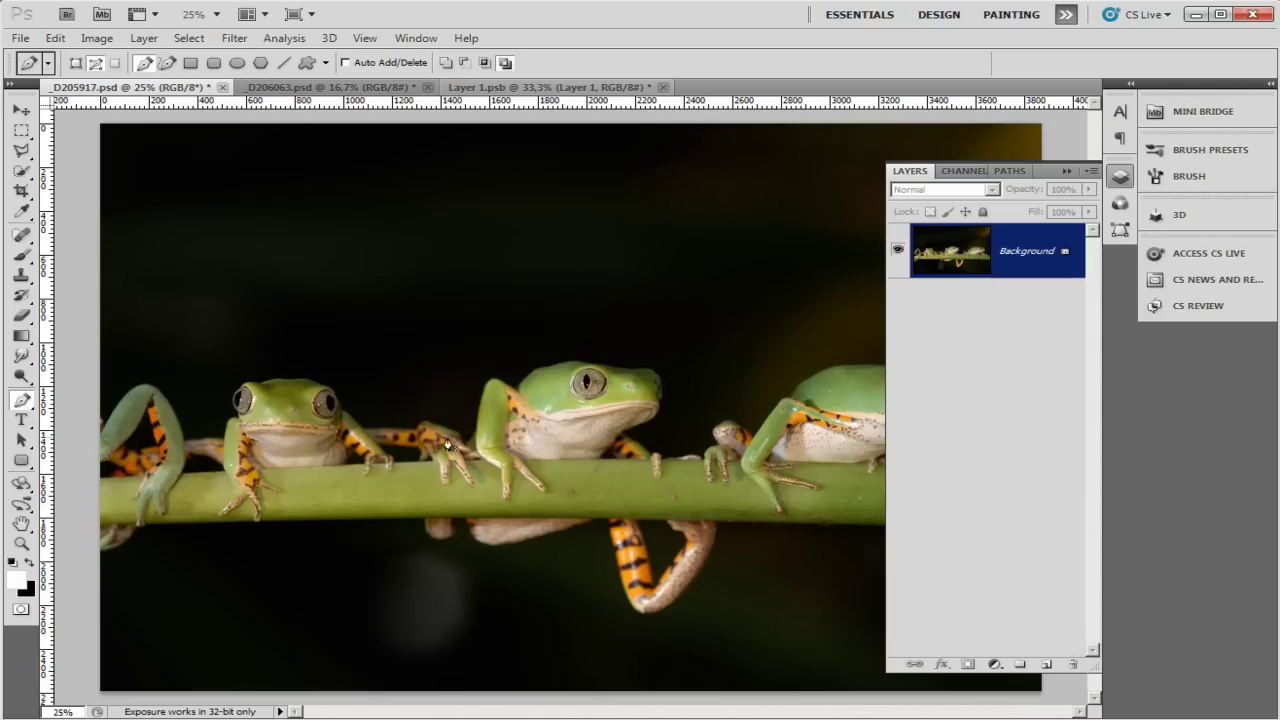
With a resized Quick Selection brush, paint over the left frog's leg, frogs and branch.
left_click(22, 174)
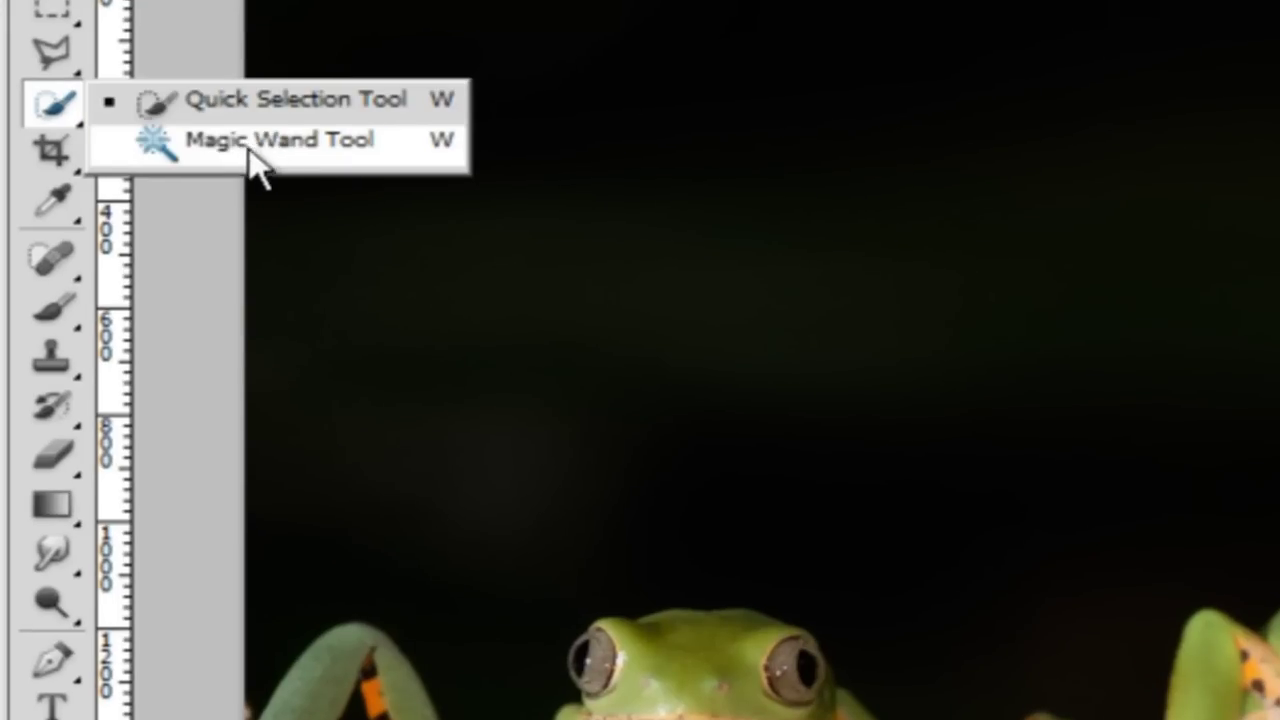
left_click(237, 107)
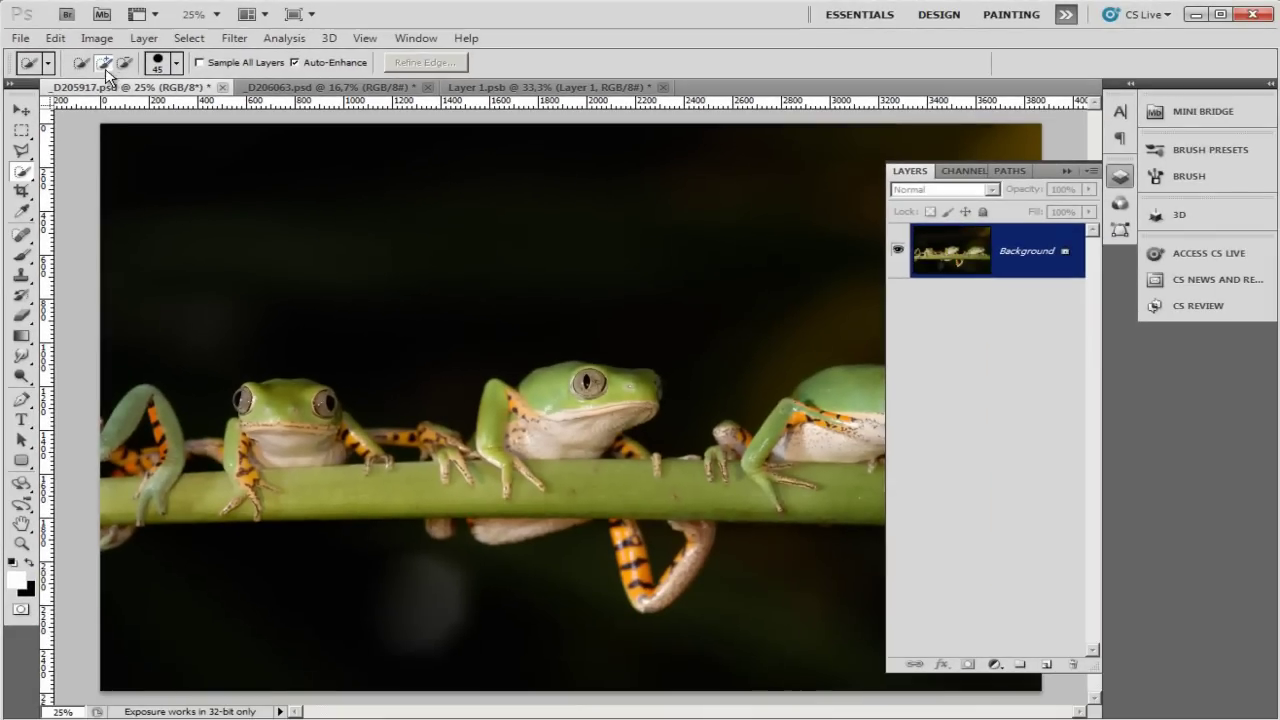
key("bracketright")
key("bracketright")
key("bracketright")
key("bracketright")
key("bracketright")
key("bracketright")
key("bracketright")
key("bracketright")
key("bracketright")
key("bracketright")
key("bracketleft")
key("bracketleft")
key("bracketleft")
key("bracketleft")
key("bracketleft")
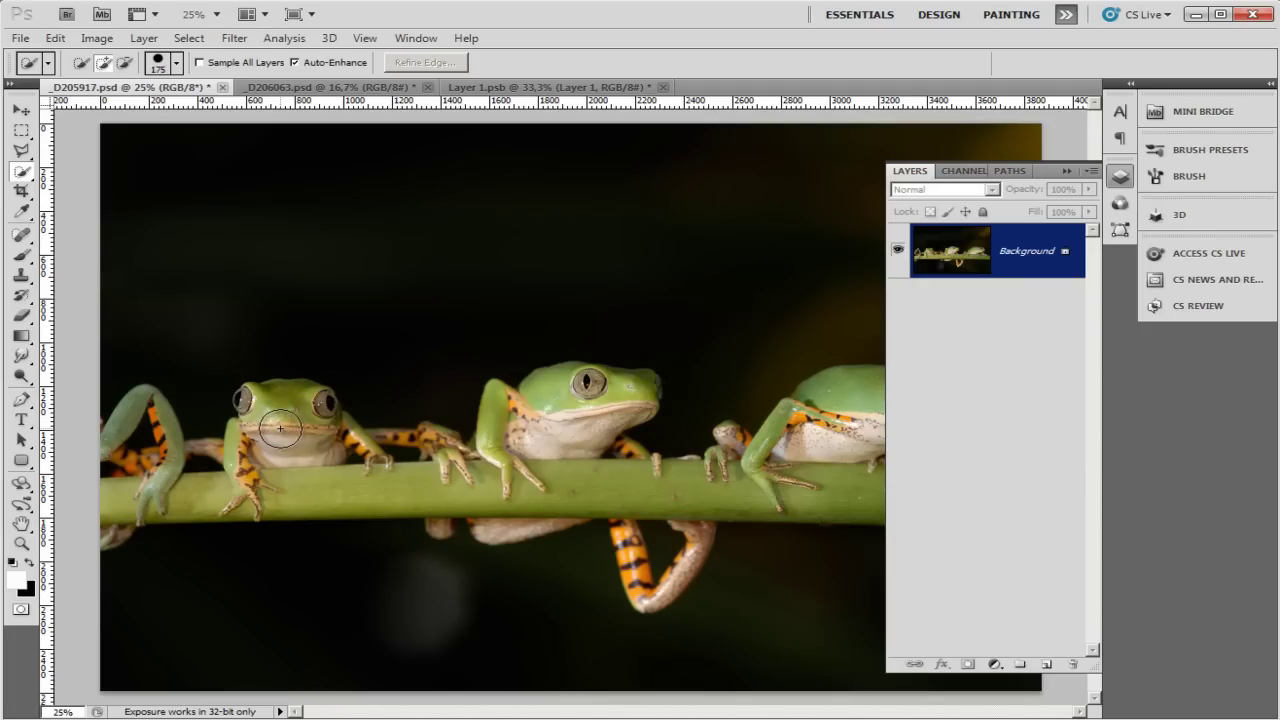
key("bracketright")
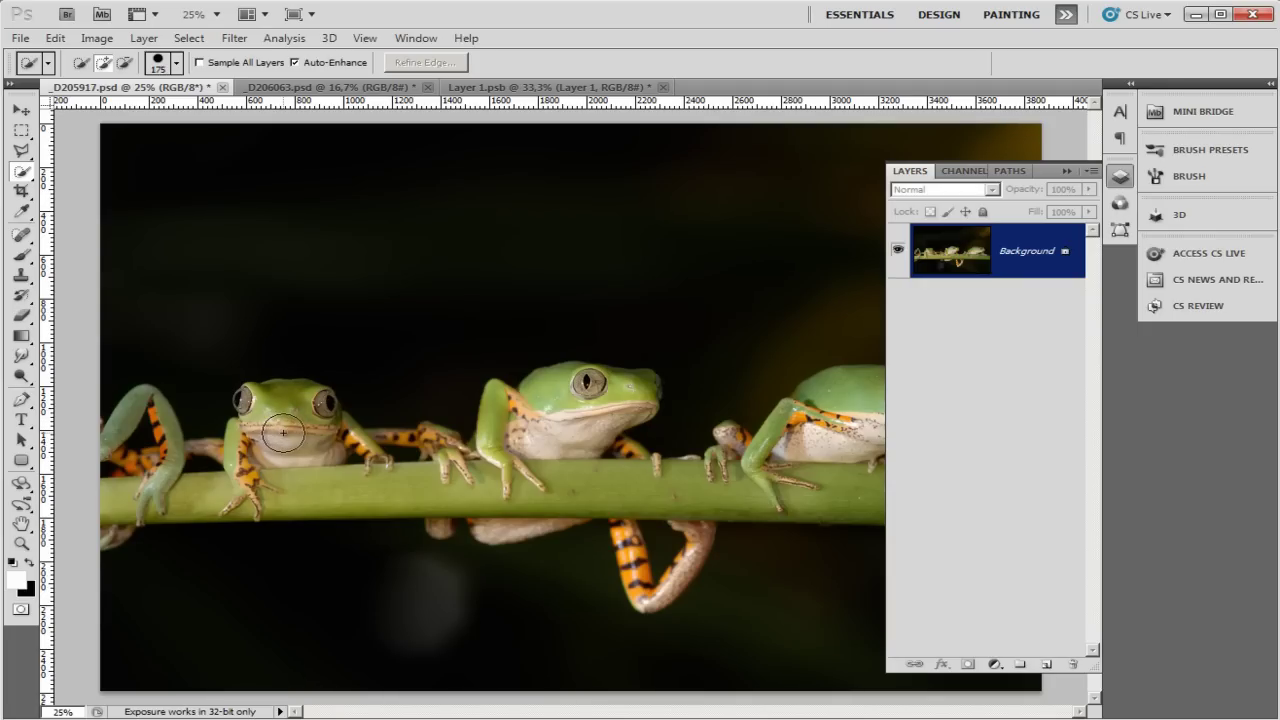
key("bracketright")
key("bracketright")
key("bracketright")
key("bracketright")
key("bracketright")
key("bracketleft")
key("bracketleft")
key("bracketleft")
key("bracketleft")
key("bracketleft")
key("bracketleft")
key("bracketleft")
key("bracketleft")
key("bracketleft")
key("bracketleft")
key("bracketright")
key("bracketright")
key("bracketright")
mouse_move(115, 425)
left_mouse_down()
mouse_move(130, 500)
mouse_move(347, 433)
mouse_move(438, 446)
mouse_move(650, 399)
mouse_move(588, 505)
mouse_move(692, 550)
mouse_move(642, 452)
left_mouse_up()
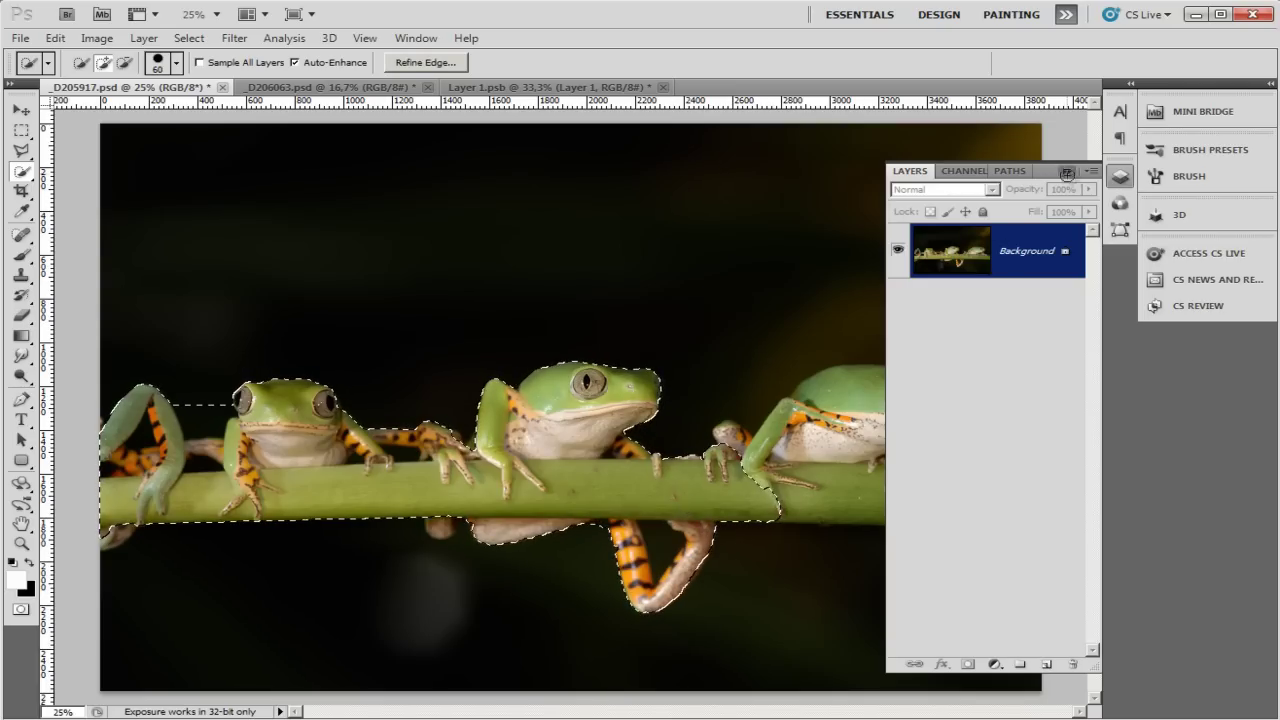
Extend the selection along the branch to include the right frog's hand.
left_click(1120, 176)
mouse_move(790, 490)
left_mouse_down()
mouse_move(840, 490)
mouse_move(918, 437)
mouse_move(861, 381)
left_mouse_up()
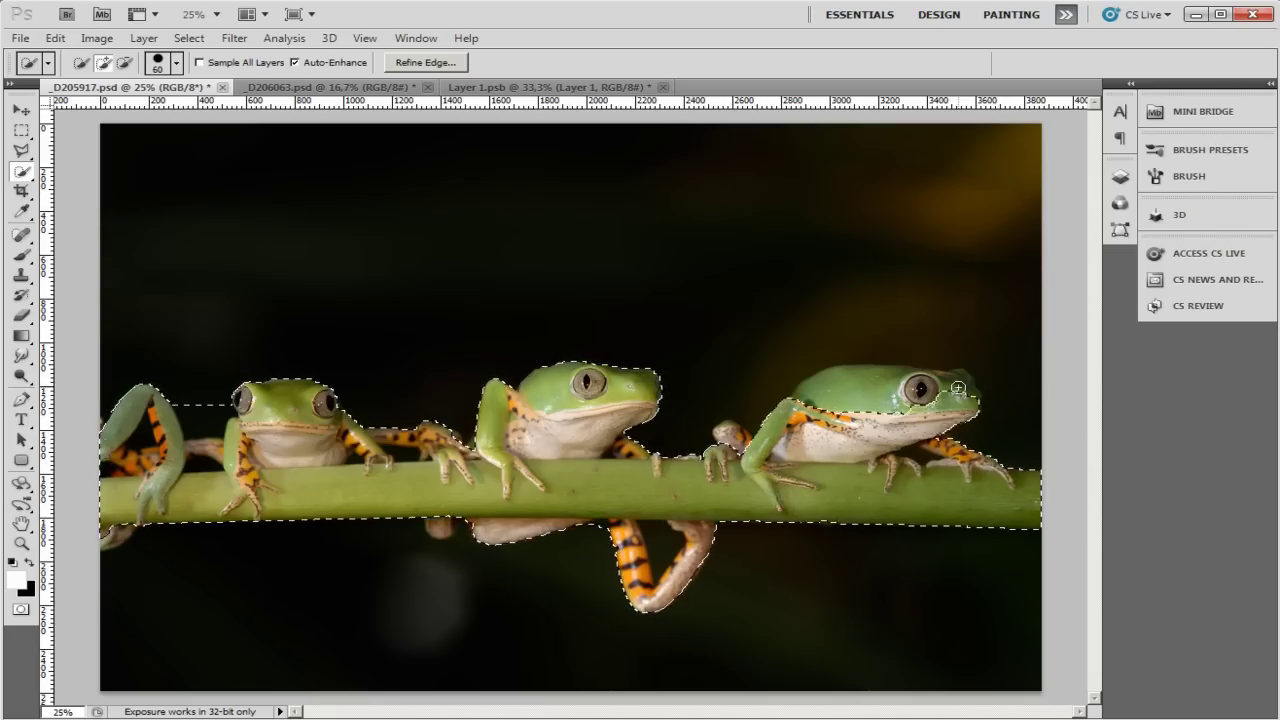
left_click_drag(743, 478, 737, 450)
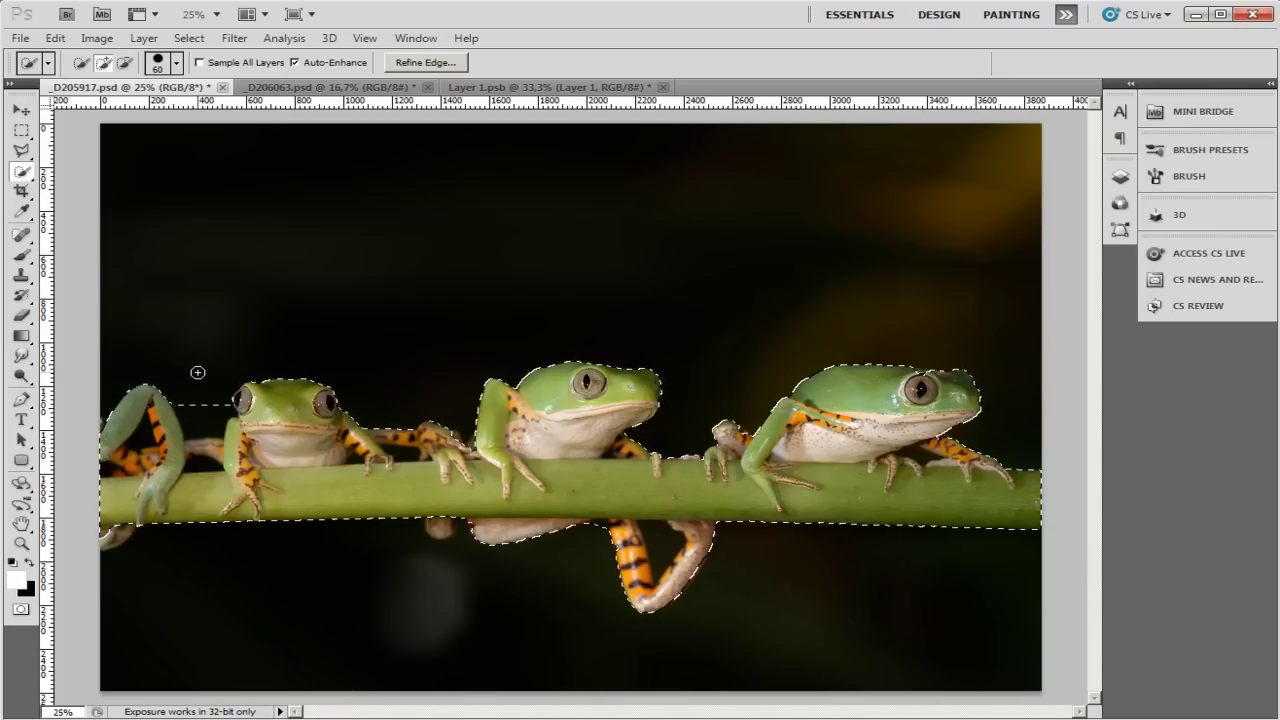
Alt-subtract the background gaps by the left frog and branch, then show the Layers panel.
key("alt")
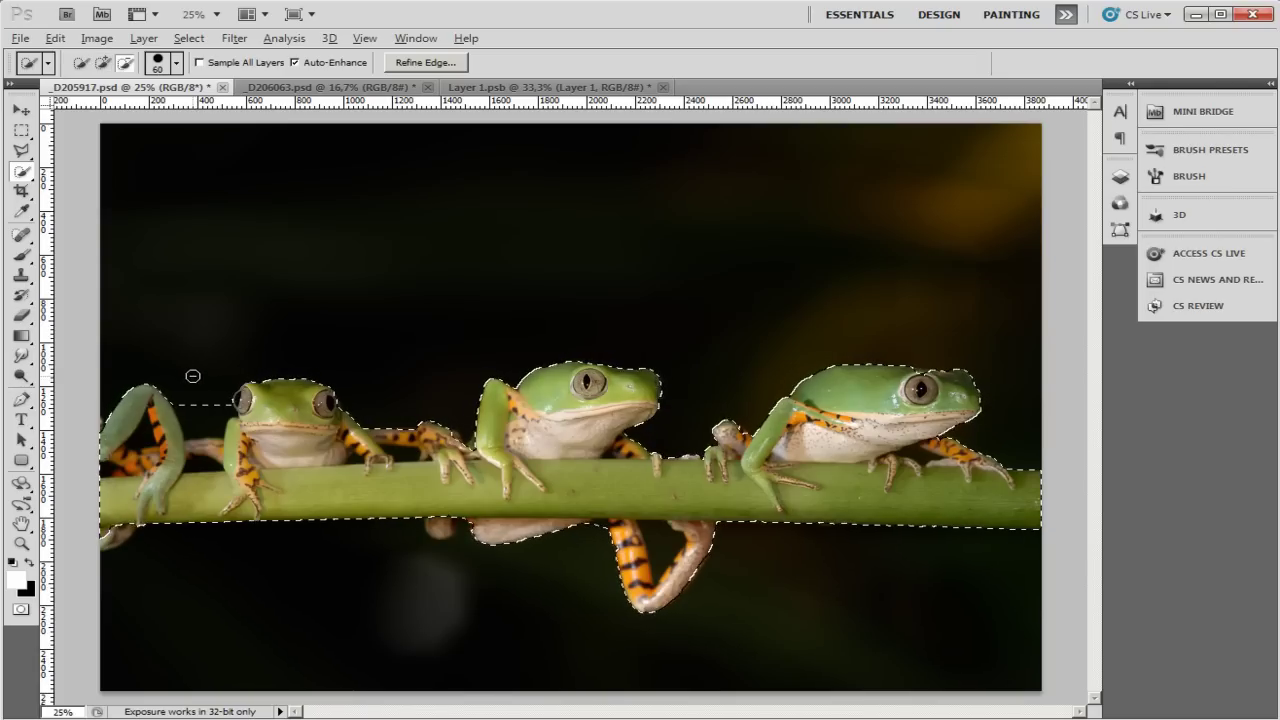
left_click(198, 416, "alt")
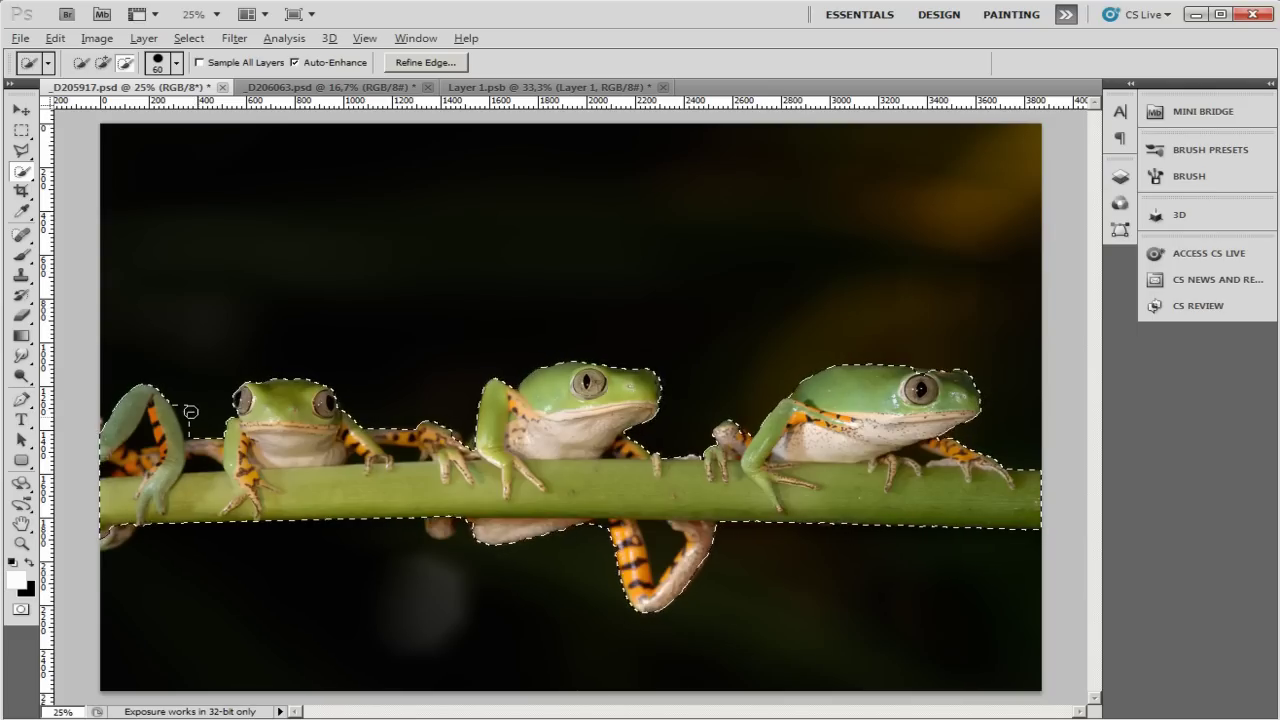
left_click(200, 468, "alt")
left_click(158, 448, "alt")
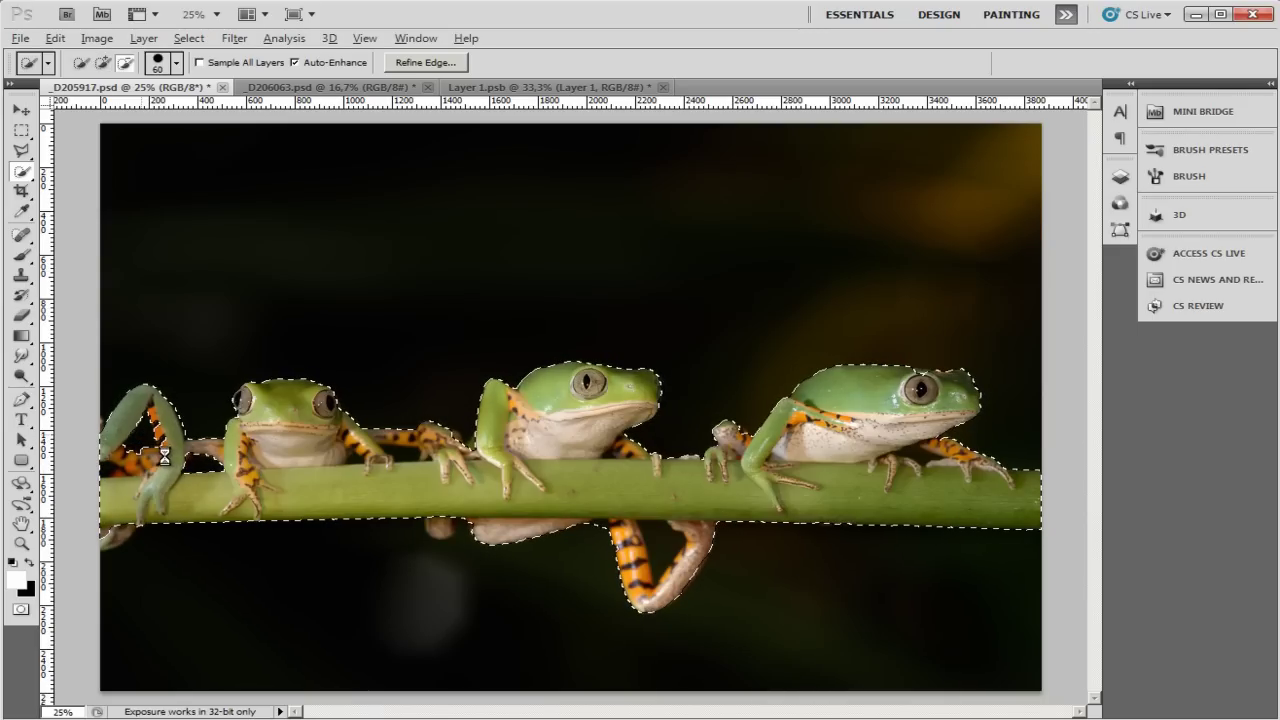
key("alt")
left_click_drag(917, 457, 920, 516)
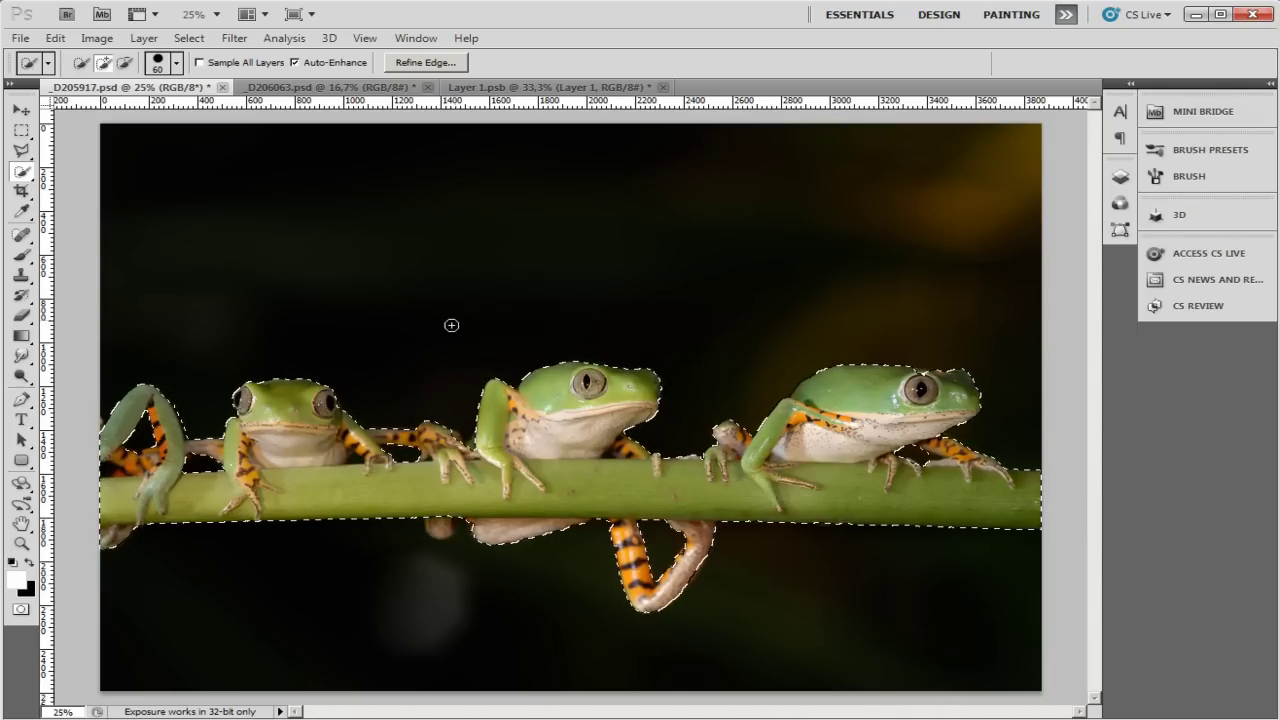
key("F7")
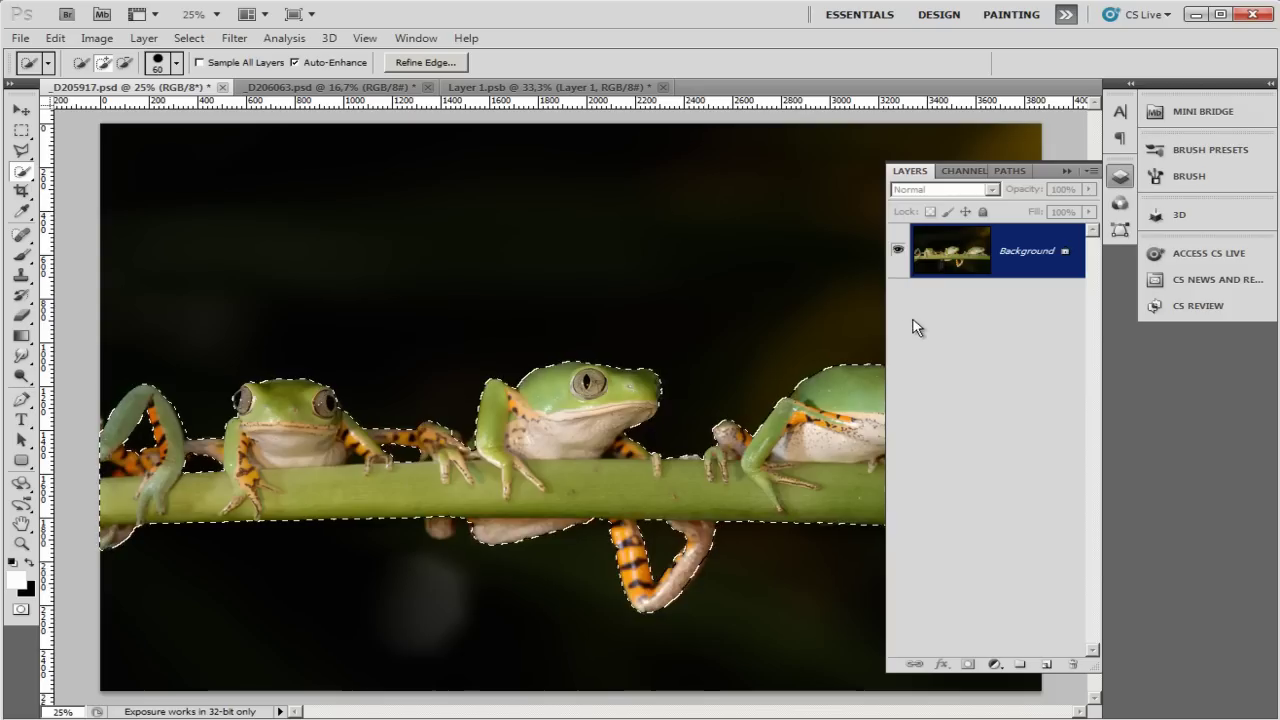
Copy the frogs to Layer 1, hide the Background, and drag the layer with the Move tool.
key("ctrl+j")
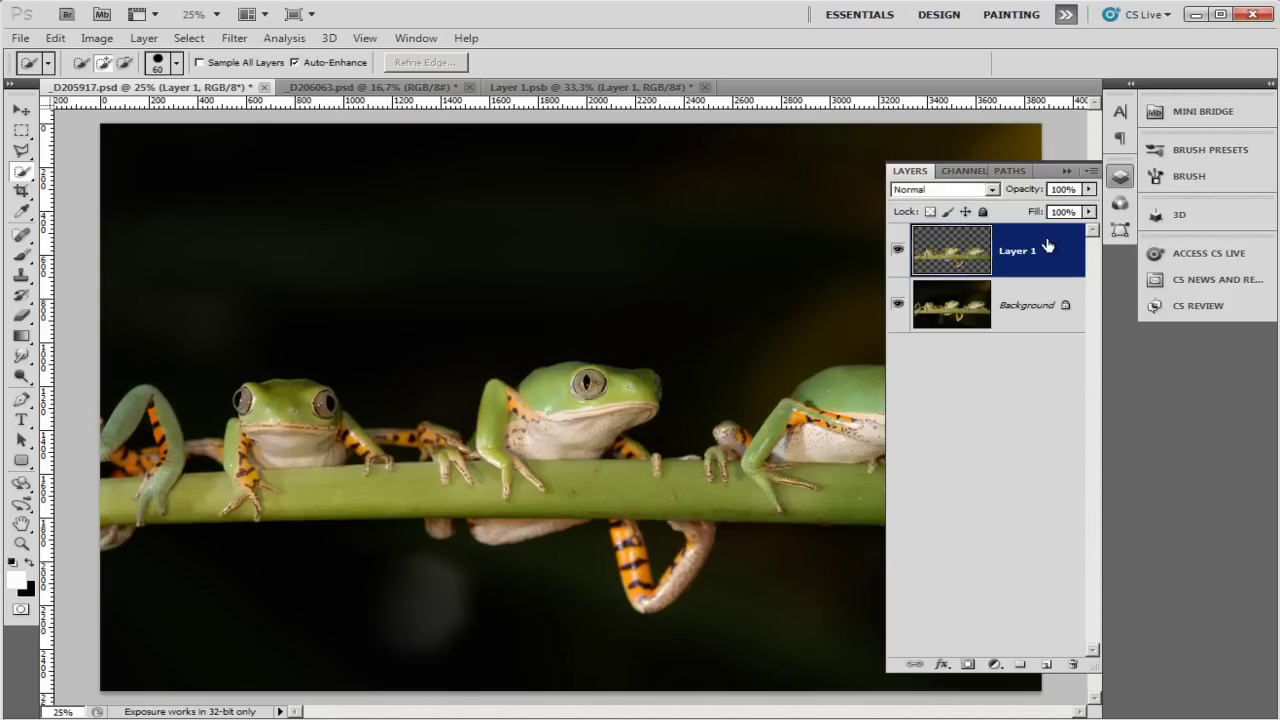
left_click(897, 304)
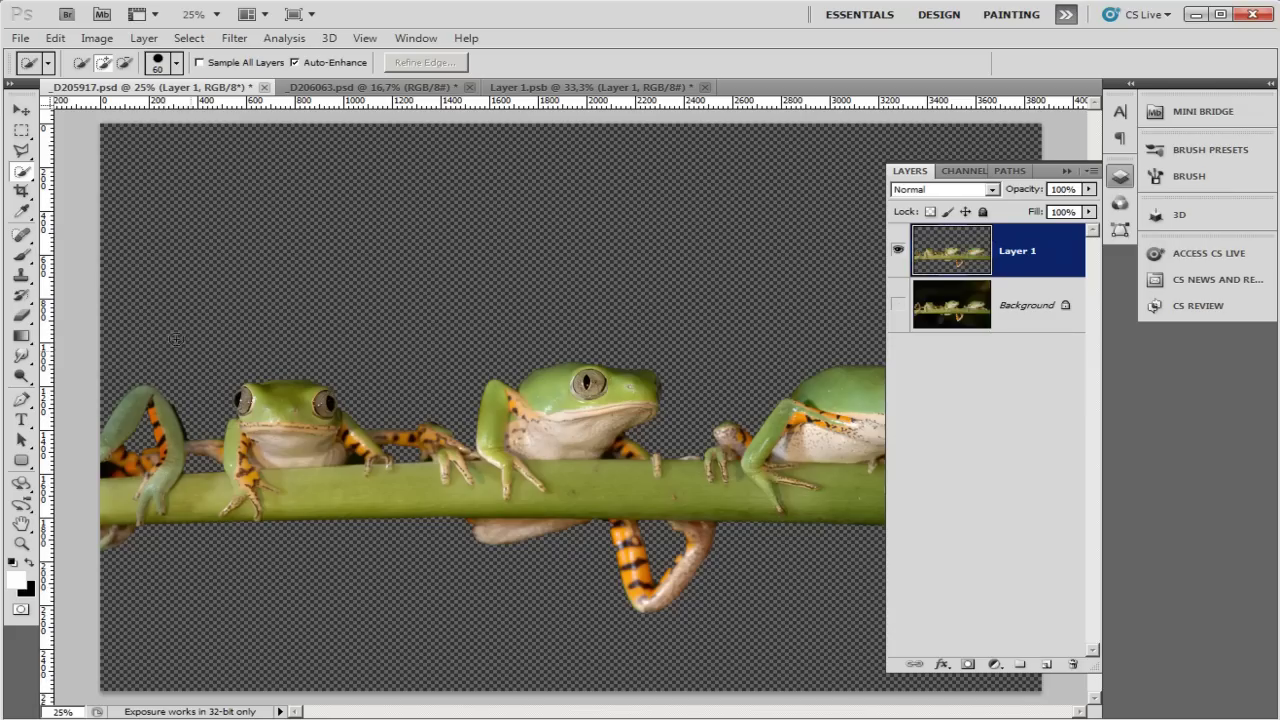
left_click(22, 117)
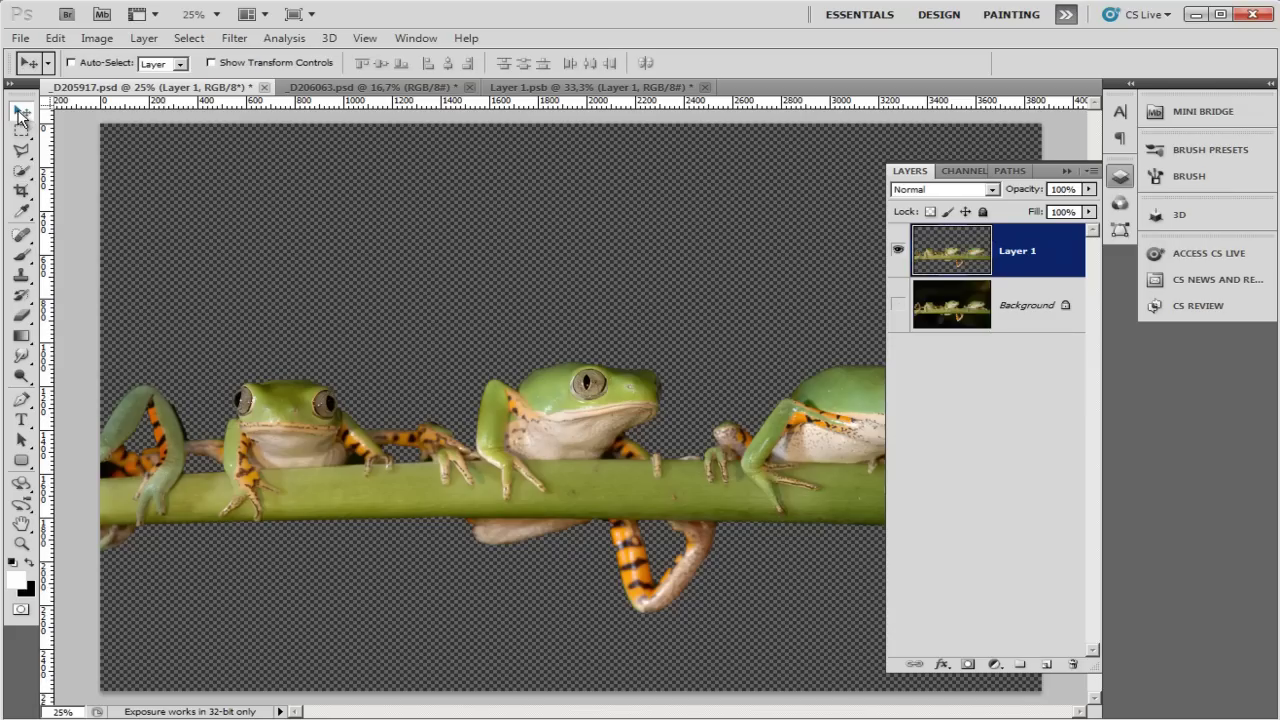
mouse_move(500, 442)
left_mouse_down()
mouse_move(518, 324)
mouse_move(380, 88)
left_mouse_up()
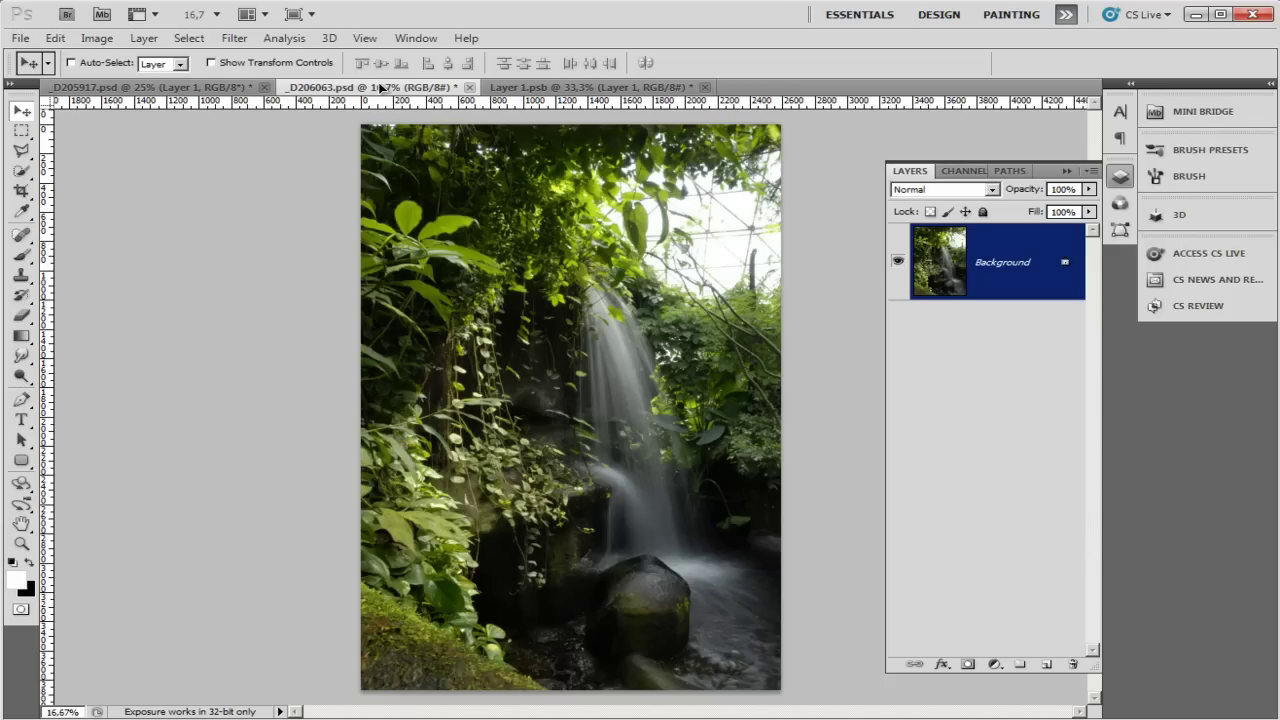
Drop the frogs into the waterfall photo, scale to about 80% and rotate -8.84°.
mouse_move(380, 88)
left_mouse_down()
mouse_move(561, 393)
mouse_move(577, 360)
left_mouse_up()
left_click_drag(555, 404, 555, 404)
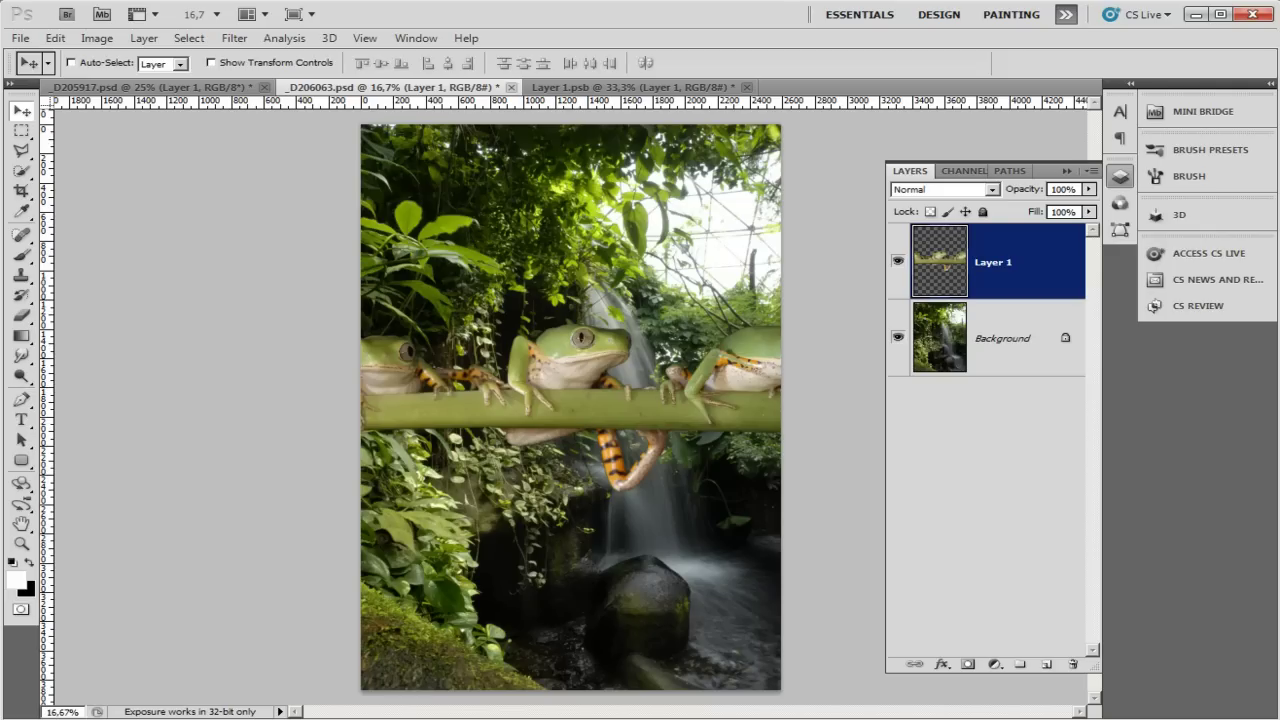
key("ctrl+t")
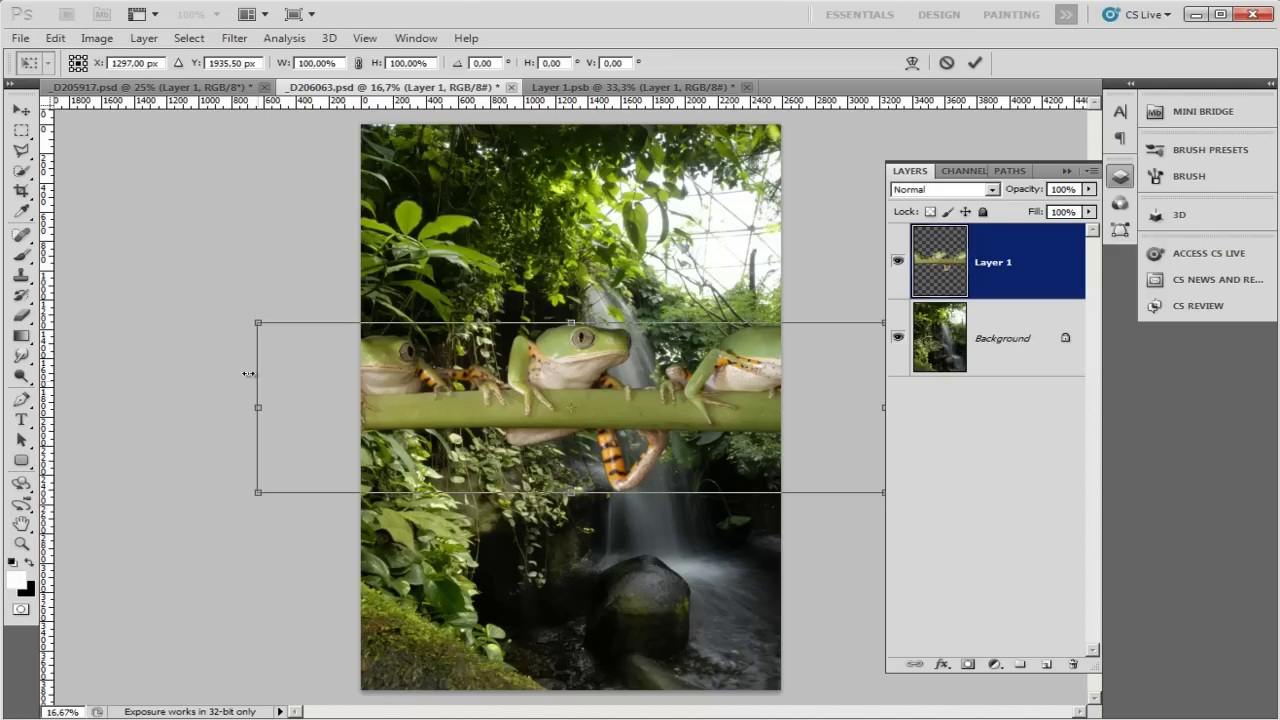
left_click_drag(257, 323, 343, 346)
left_click_drag(570, 405, 503, 416)
left_click_drag(829, 337, 808, 282)
left_click_drag(709, 413, 727, 401)
left_click_drag(822, 320, 788, 335)
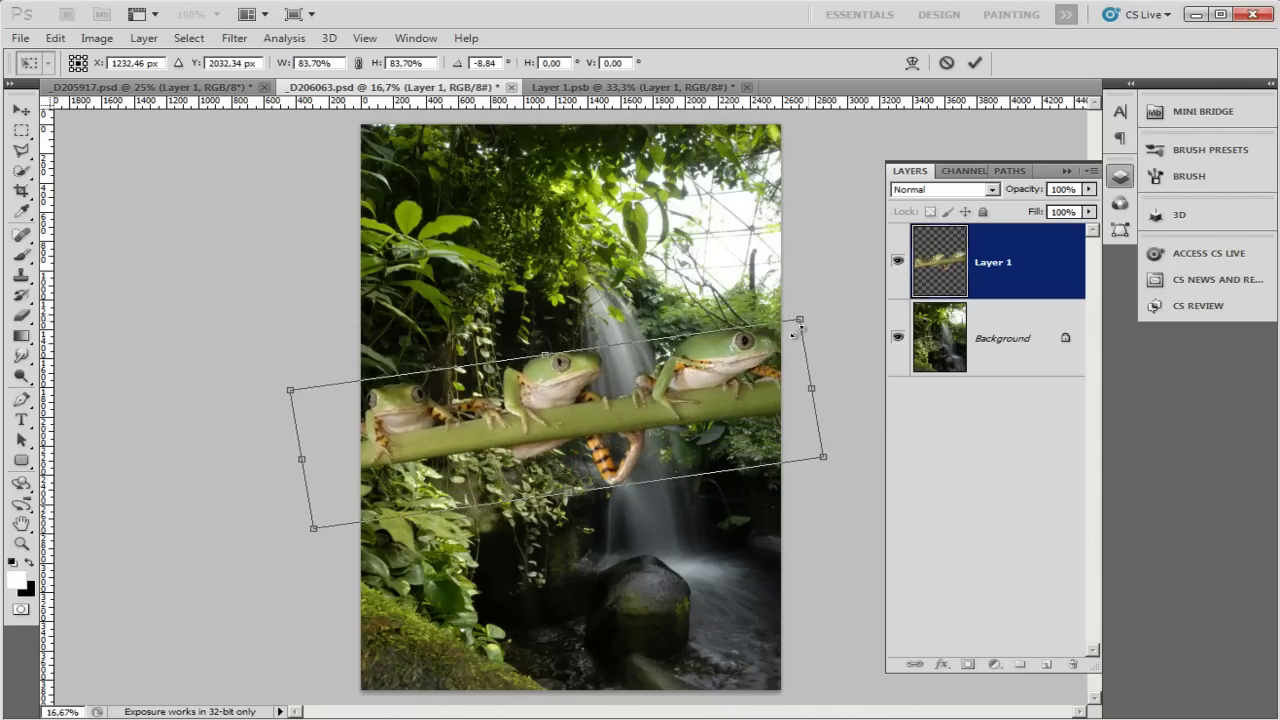
left_click_drag(540, 424, 602, 415)
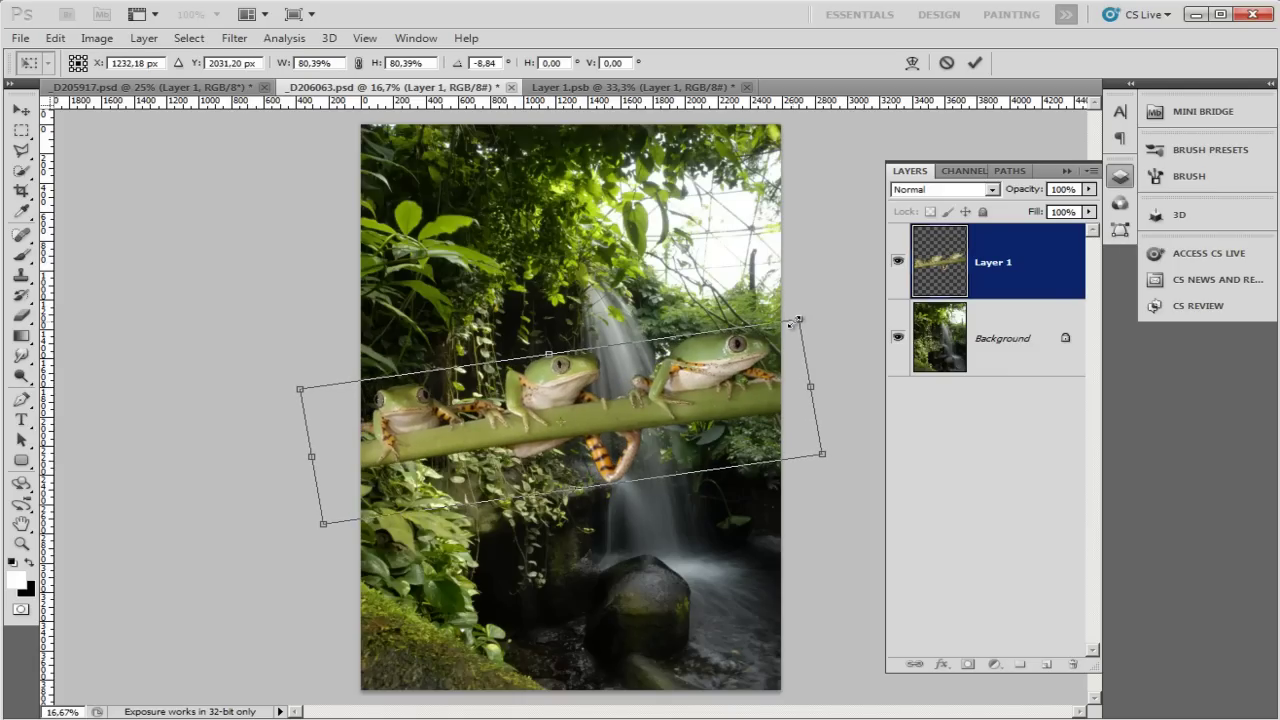
left_click_drag(791, 323, 789, 324)
key("Return")
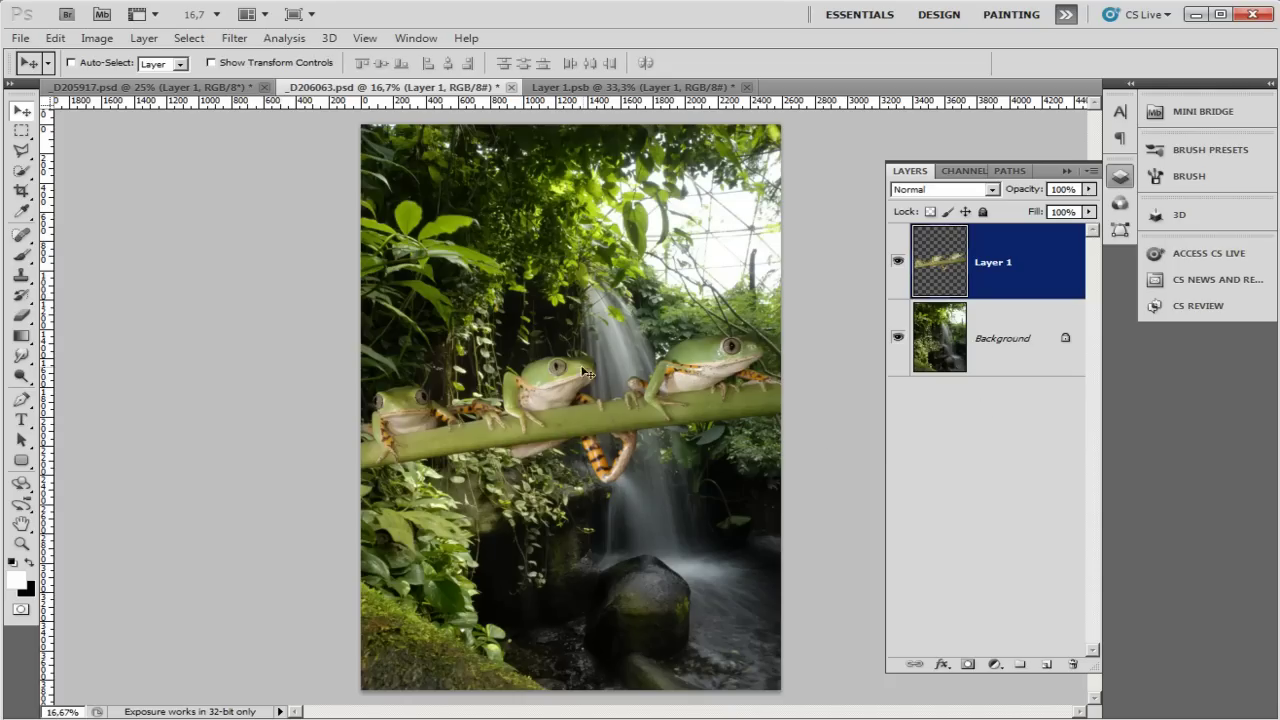
Apply Lens Blur at radius 21 with Hexagon iris to the waterfall Background layer.
left_click(995, 345)
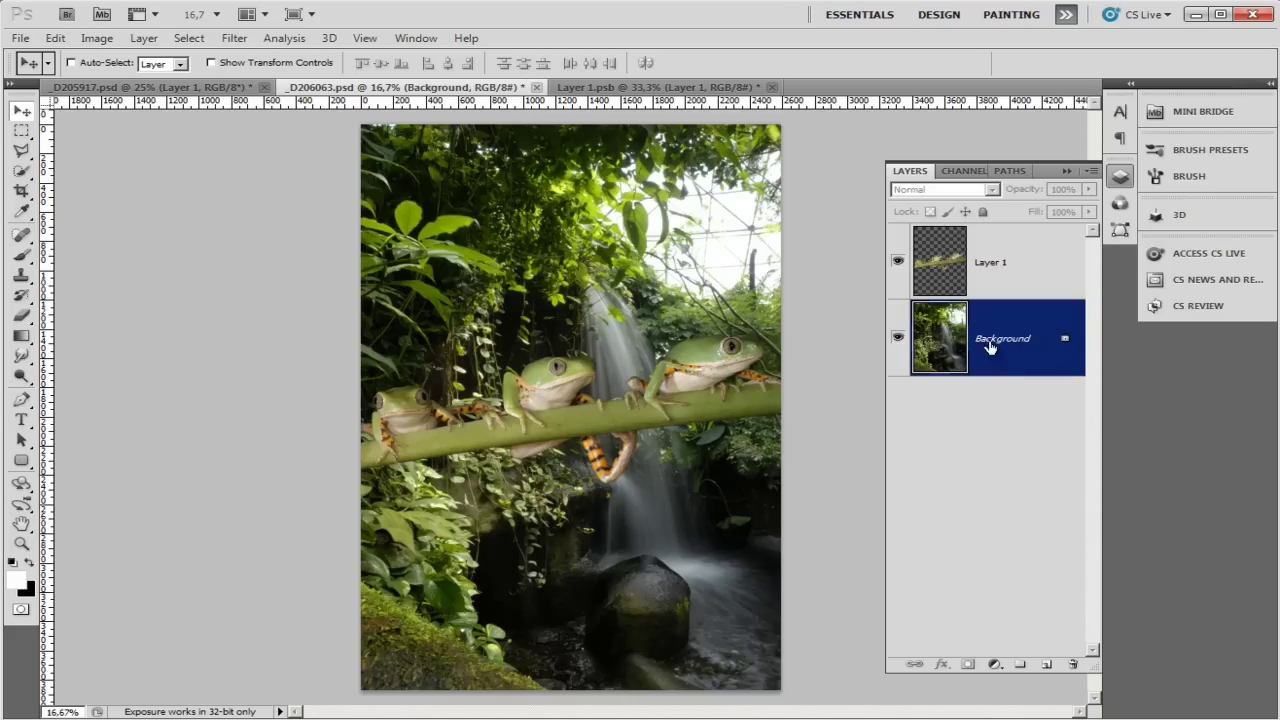
left_click(234, 38)
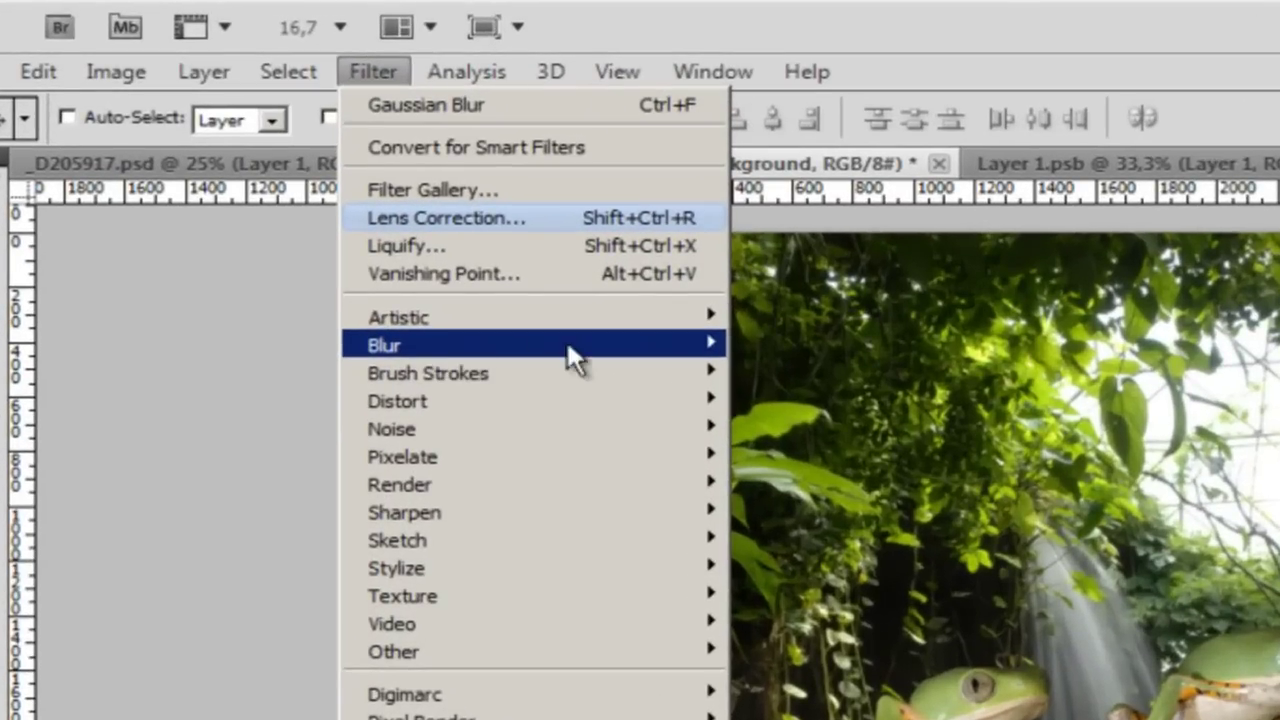
mouse_move(384, 345)
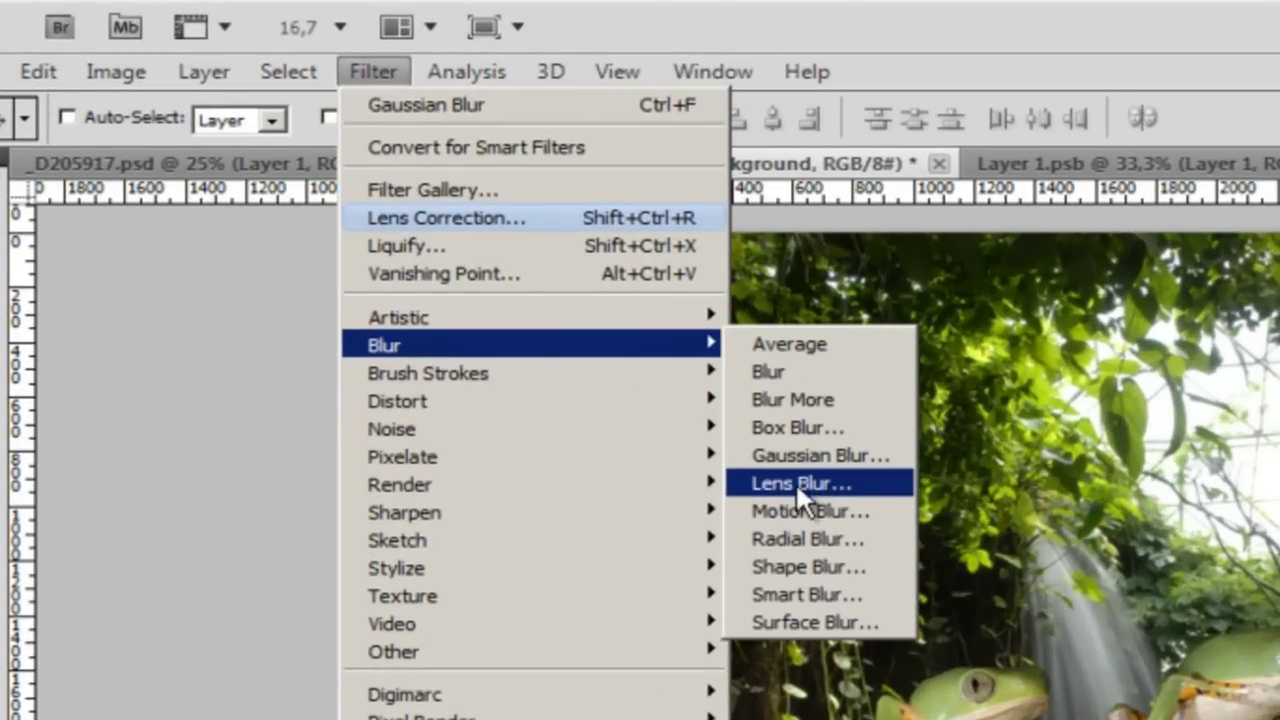
left_click(813, 495)
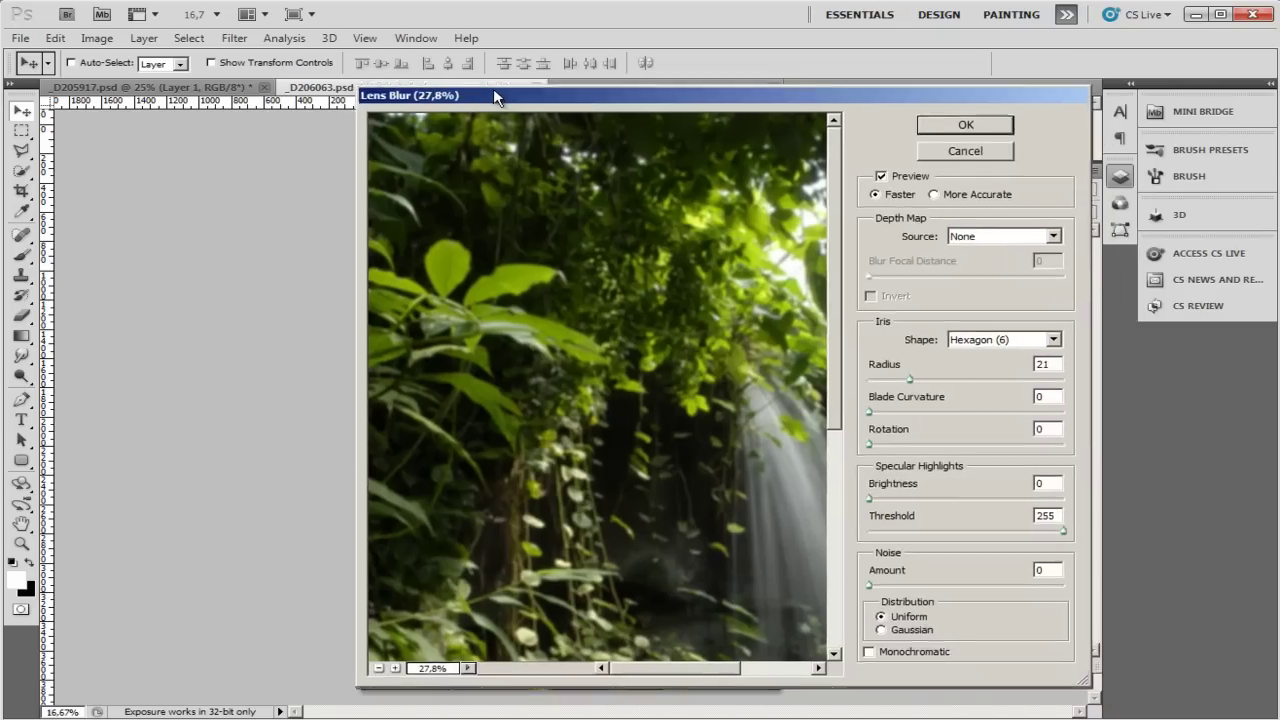
left_click_drag(922, 298, 484, 93)
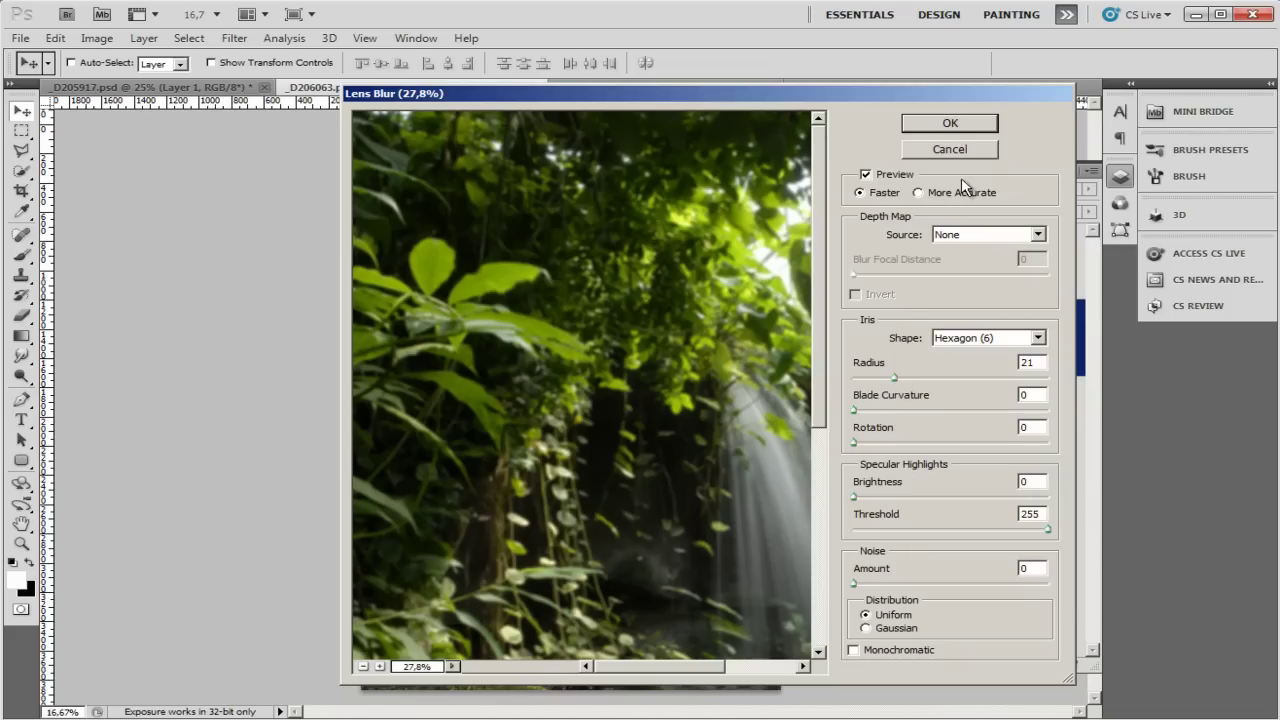
left_click(950, 125)
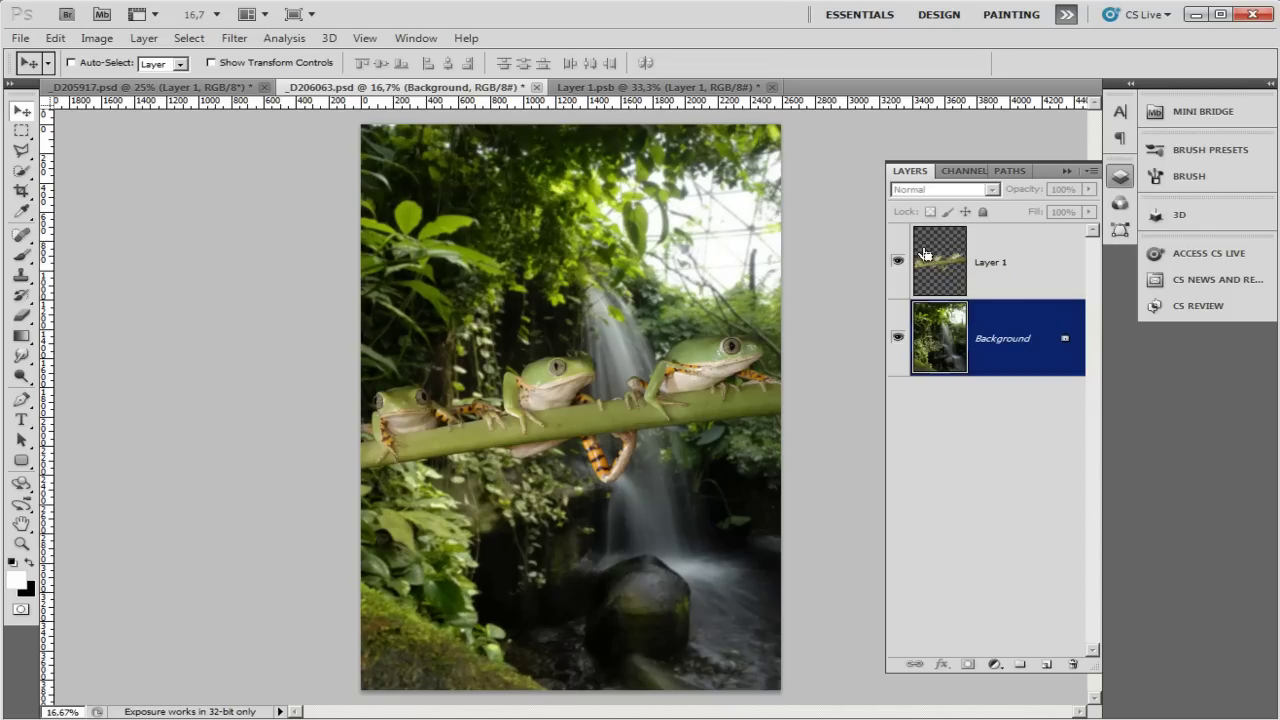
Reapply Lens Blur to the waterfall background, zoom in, and rename Layer 1 to 'frøer'.
key("ctrl+f")
key("ctrl+plus")
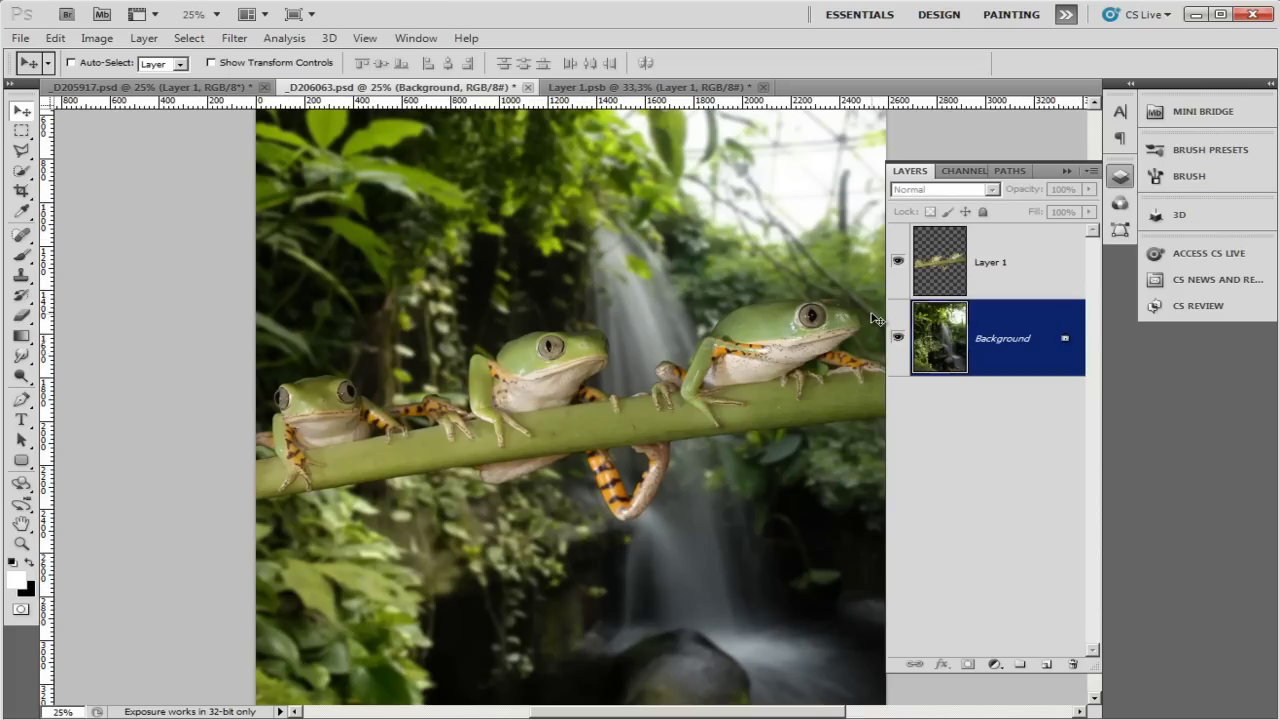
left_click(1038, 273)
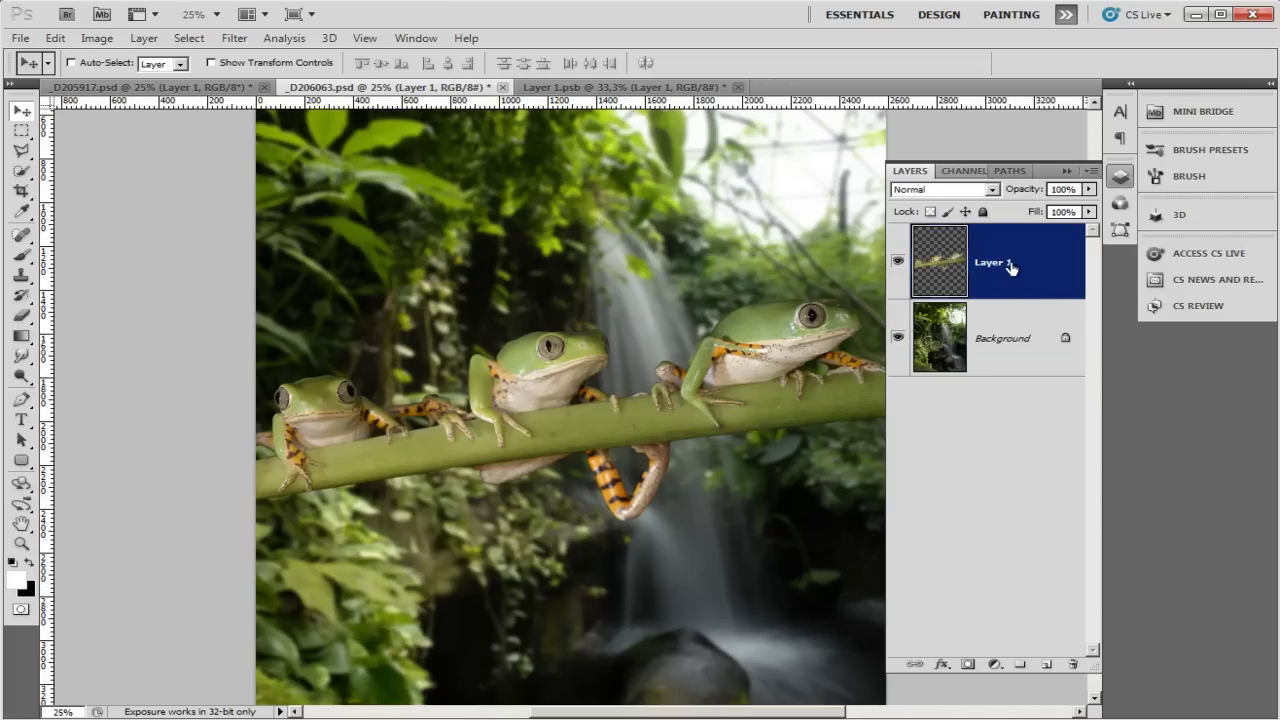
double_click(990, 266)
type("f")
key("Return")
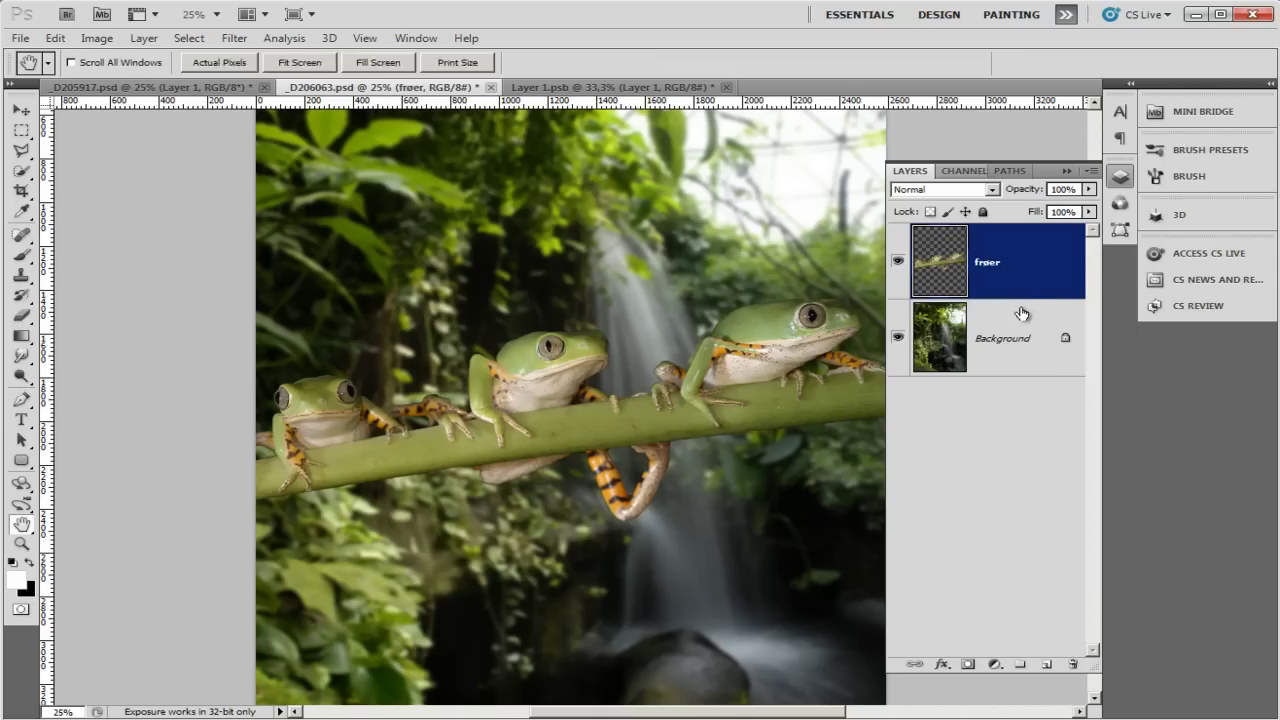
Add a softened Bevel and Emboss to frøer with 24 px size, reduced depth and 0 shadow opacity.
double_click(1021, 312)
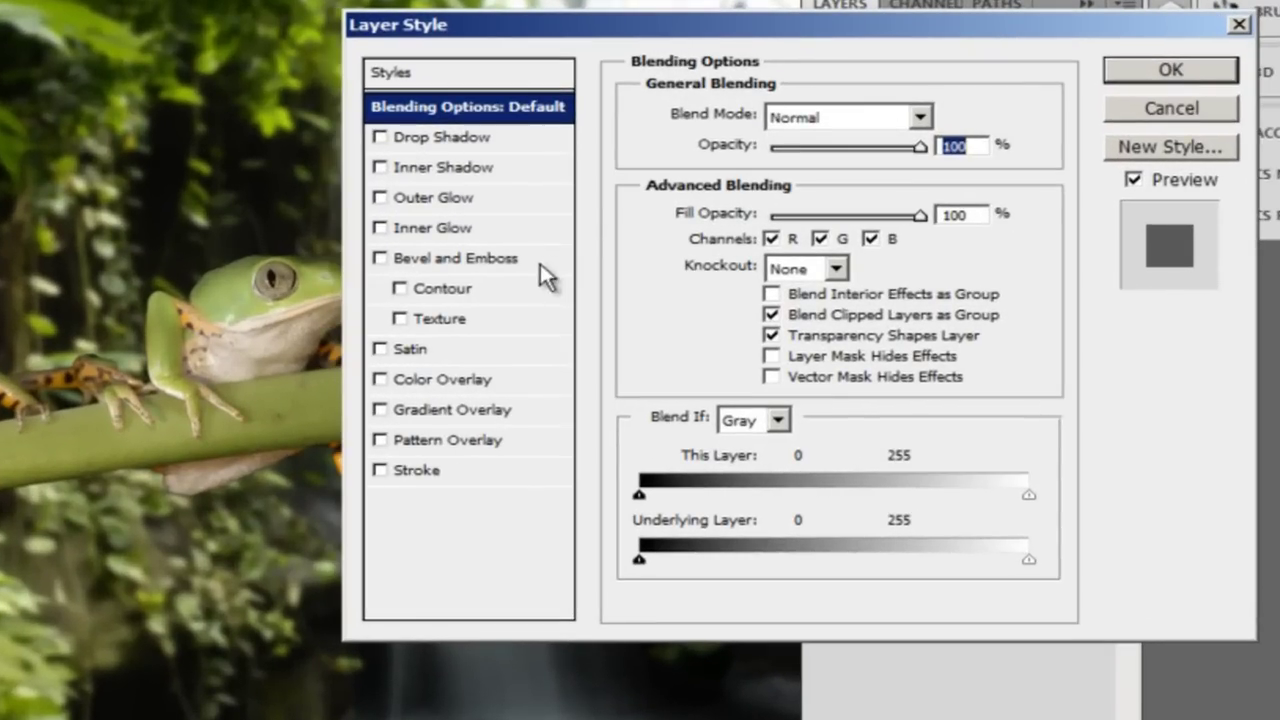
left_click(457, 262)
mouse_move(617, 25)
left_mouse_down()
mouse_move(700, 84)
mouse_move(717, 72)
left_mouse_up()
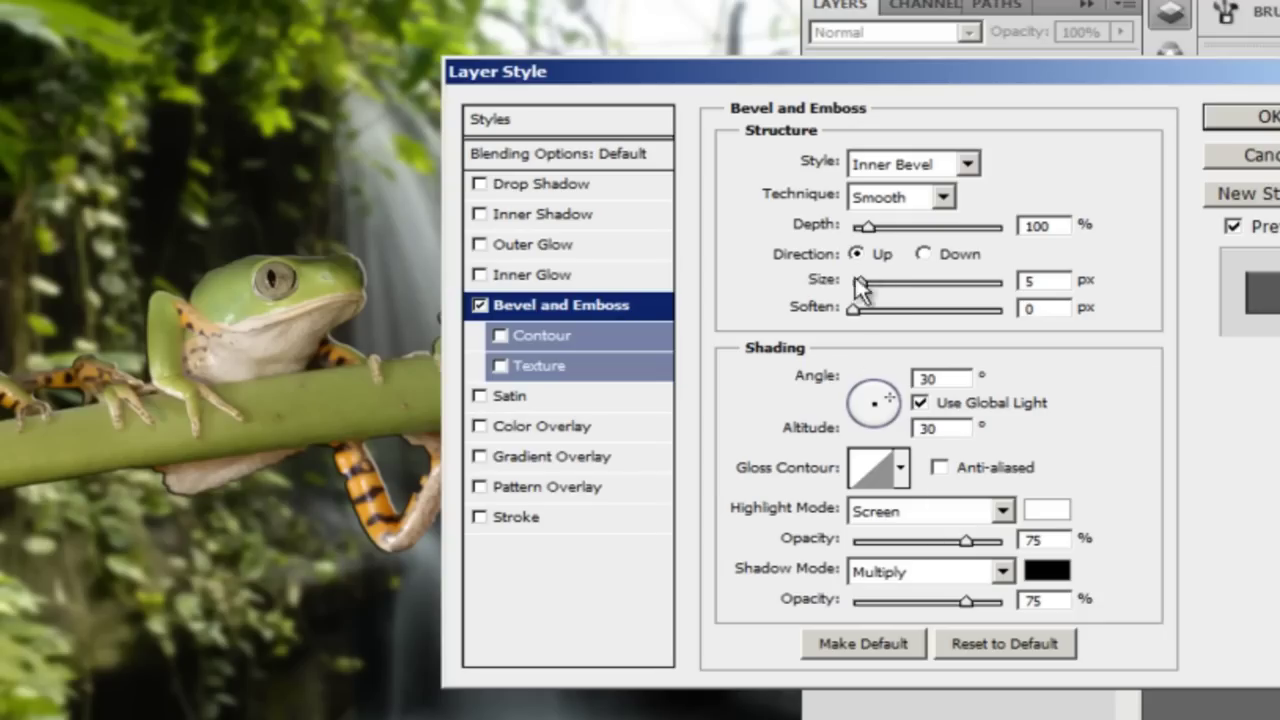
left_click_drag(868, 226, 890, 222)
left_click_drag(860, 281, 881, 279)
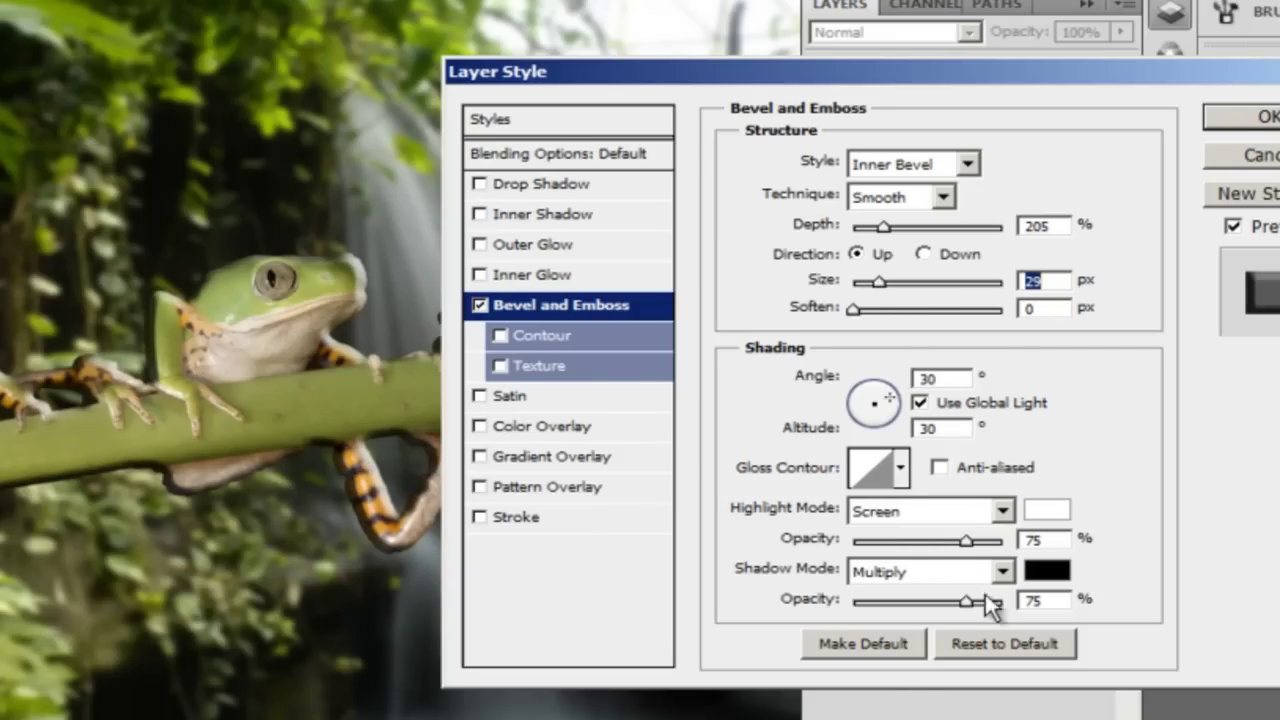
left_click_drag(966, 601, 816, 596)
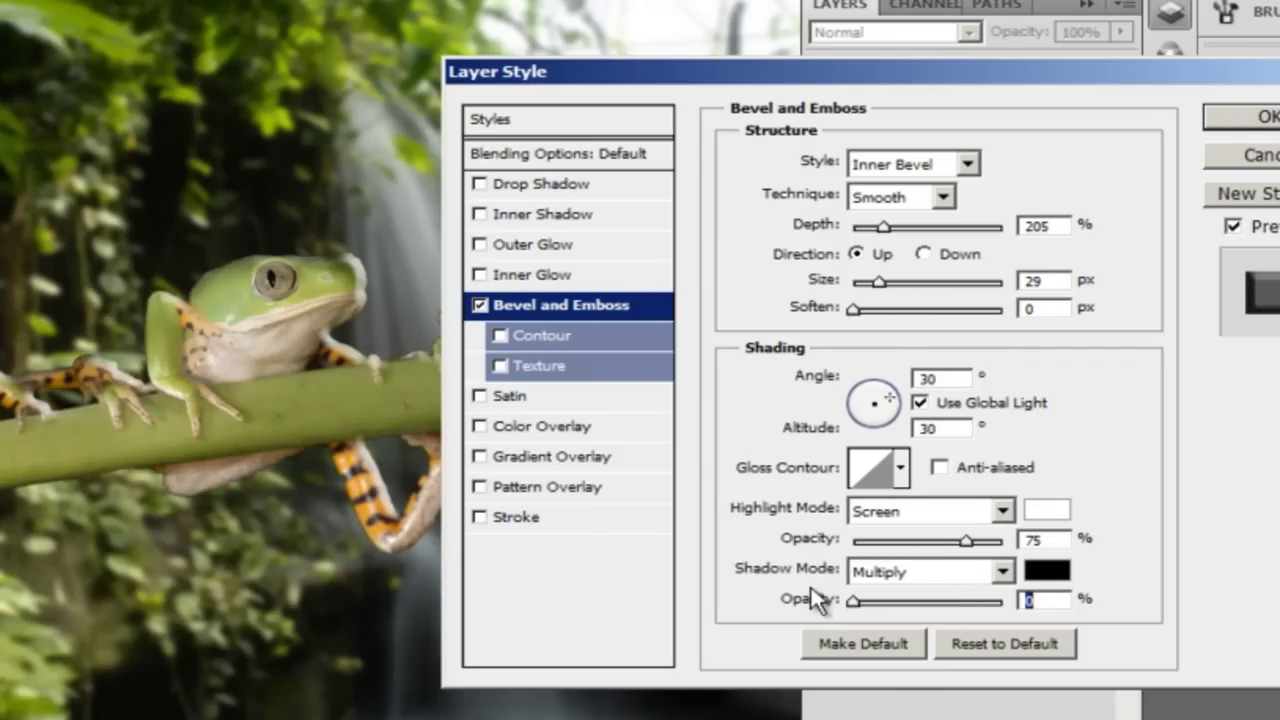
left_click_drag(849, 317, 952, 310)
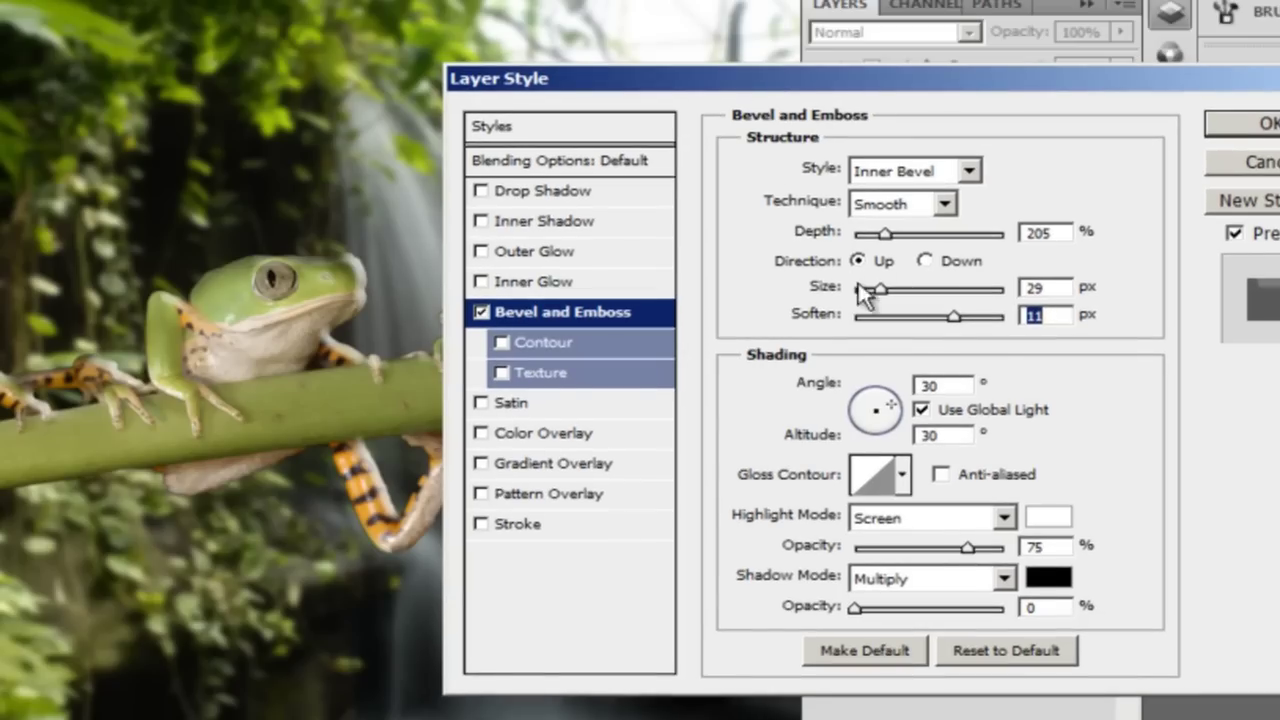
left_click_drag(883, 228, 867, 228)
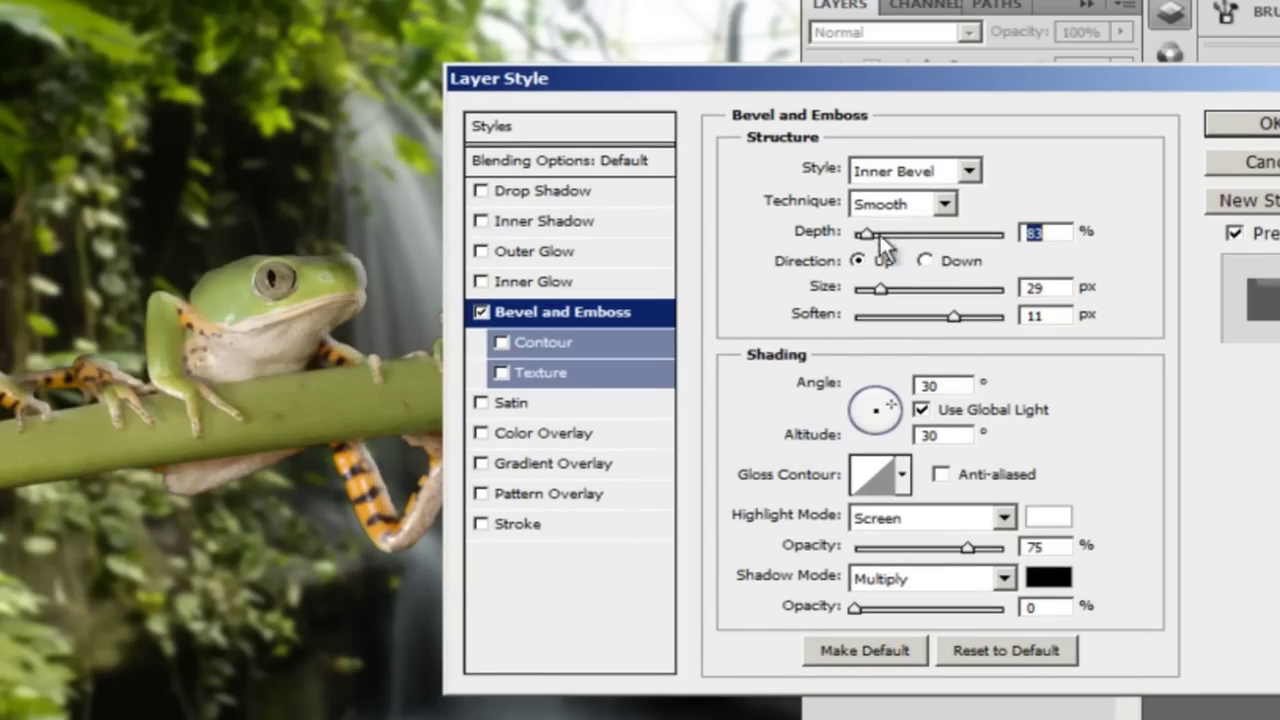
mouse_move(763, 70)
left_mouse_down()
mouse_move(656, 272)
mouse_move(666, 232)
left_mouse_up()
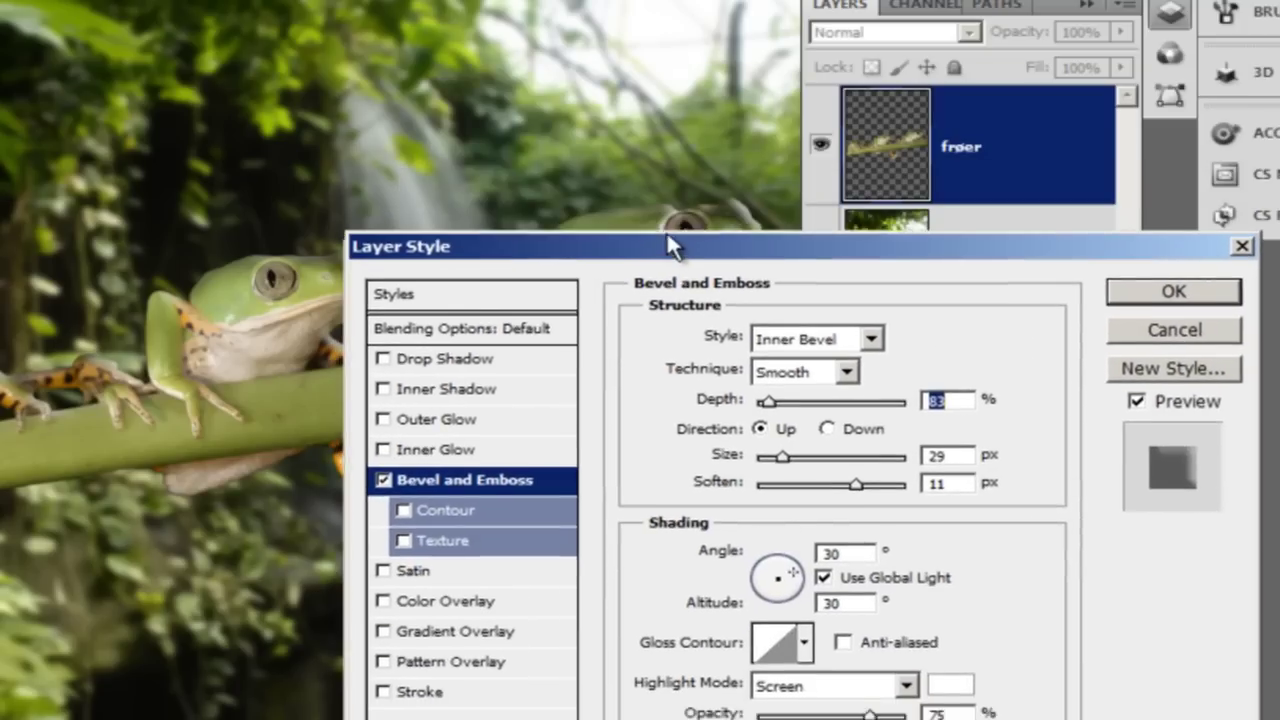
Add a pale yellow Screen-mode Inner Shadow with 15 px distance and apply the styles.
left_click(452, 377)
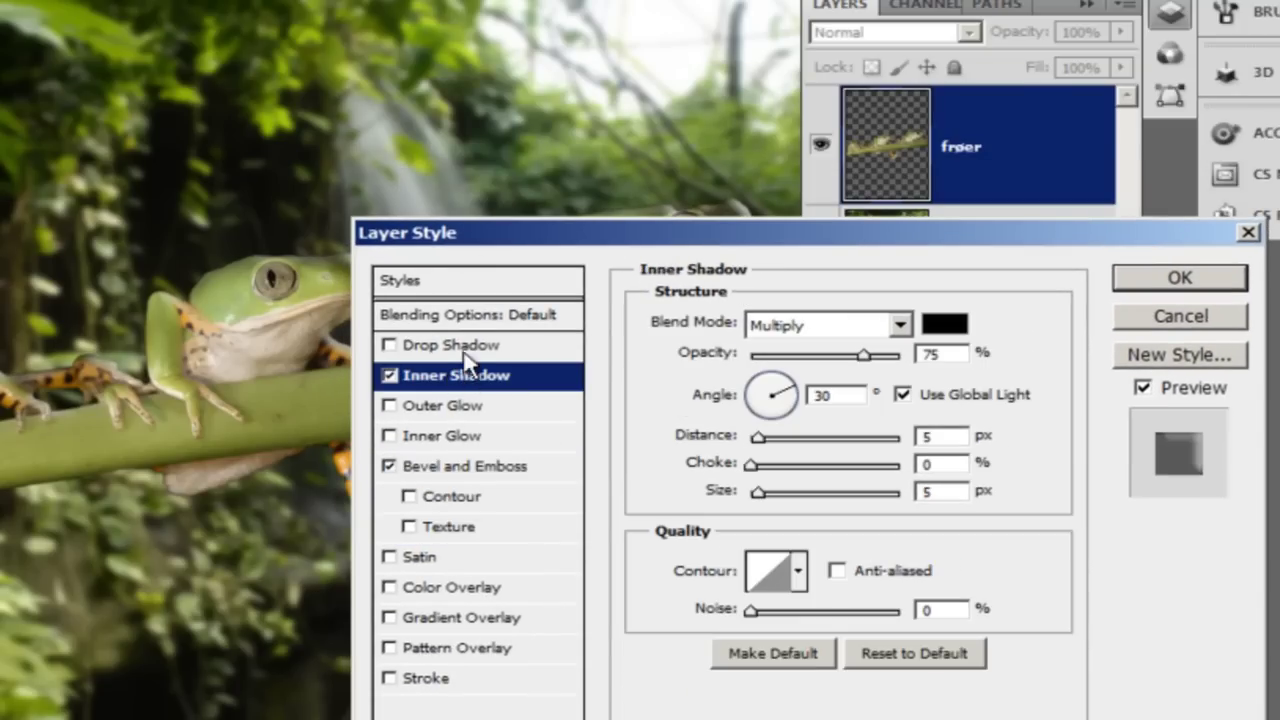
left_click_drag(477, 232, 643, 64)
left_click(1110, 155)
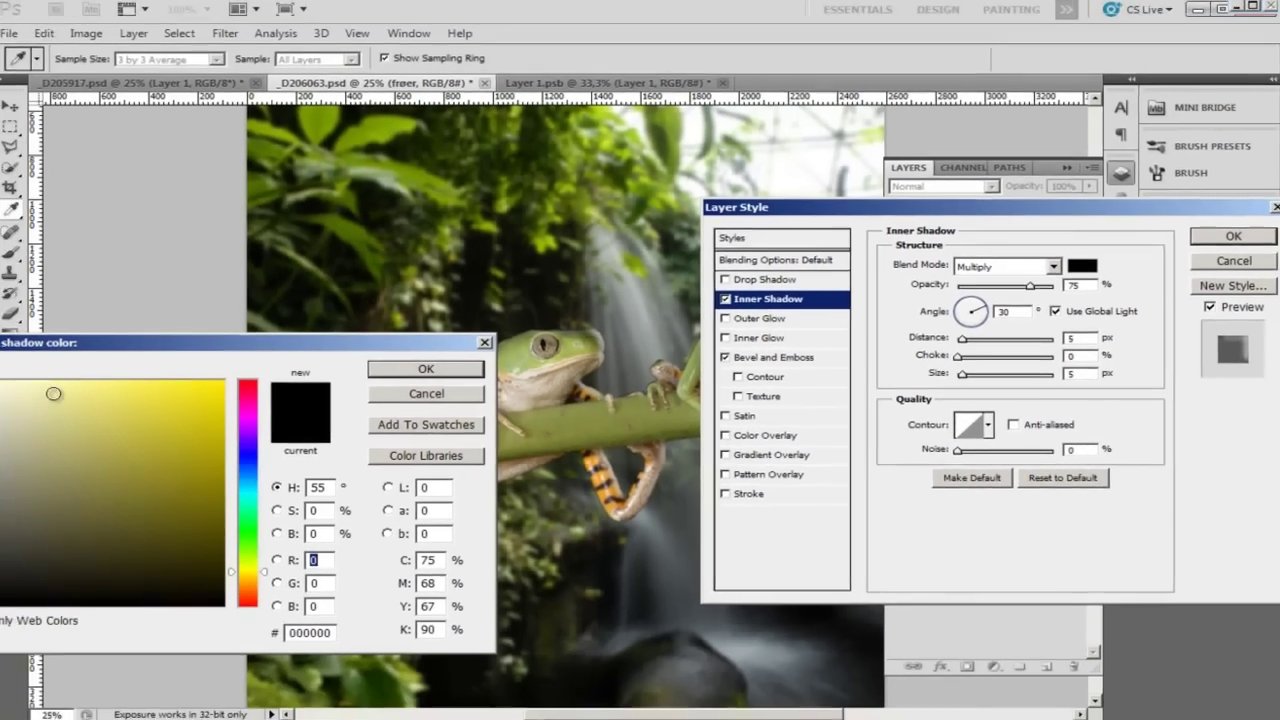
left_click(79, 386)
left_click(432, 370)
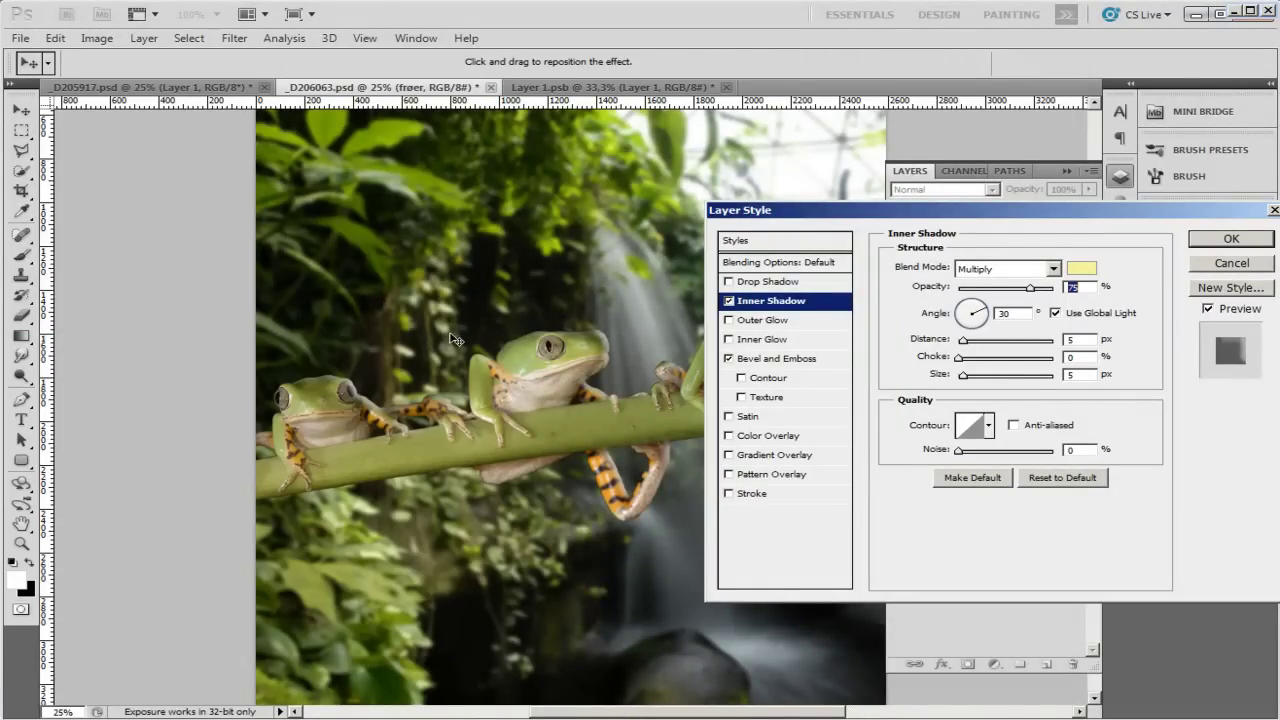
left_click(1005, 270)
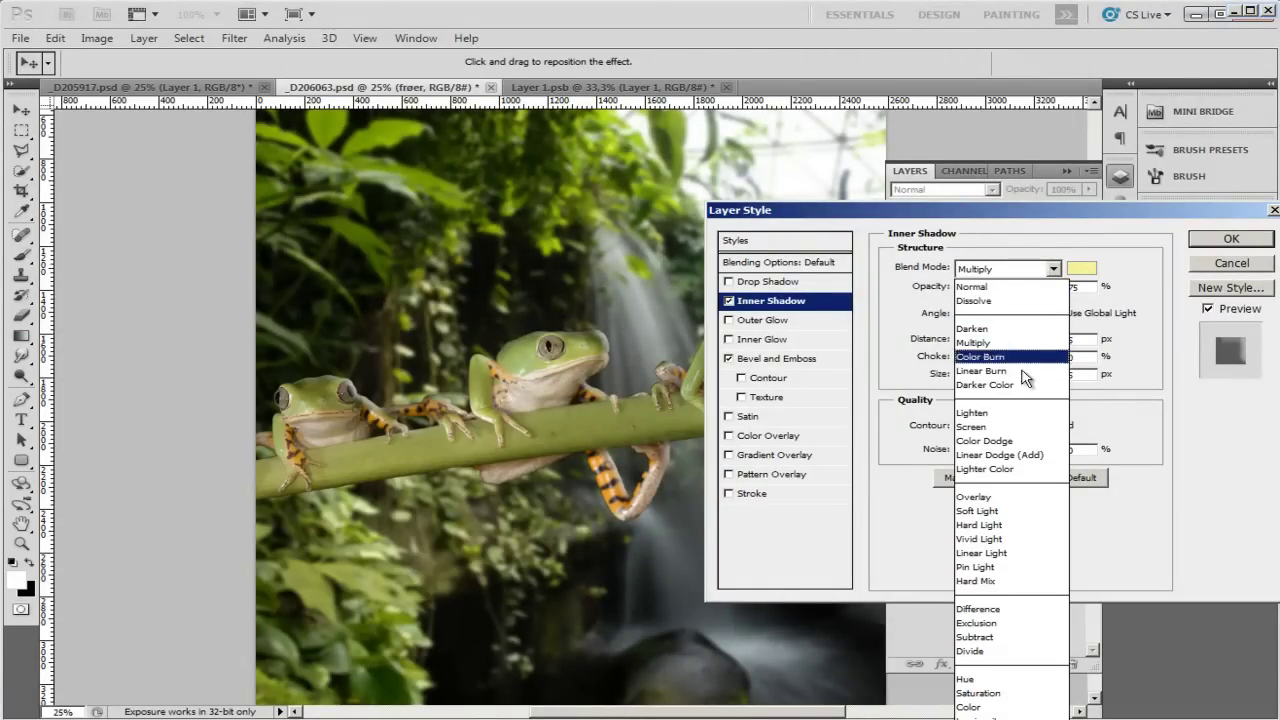
left_click(982, 432)
left_click_drag(965, 345, 969, 374)
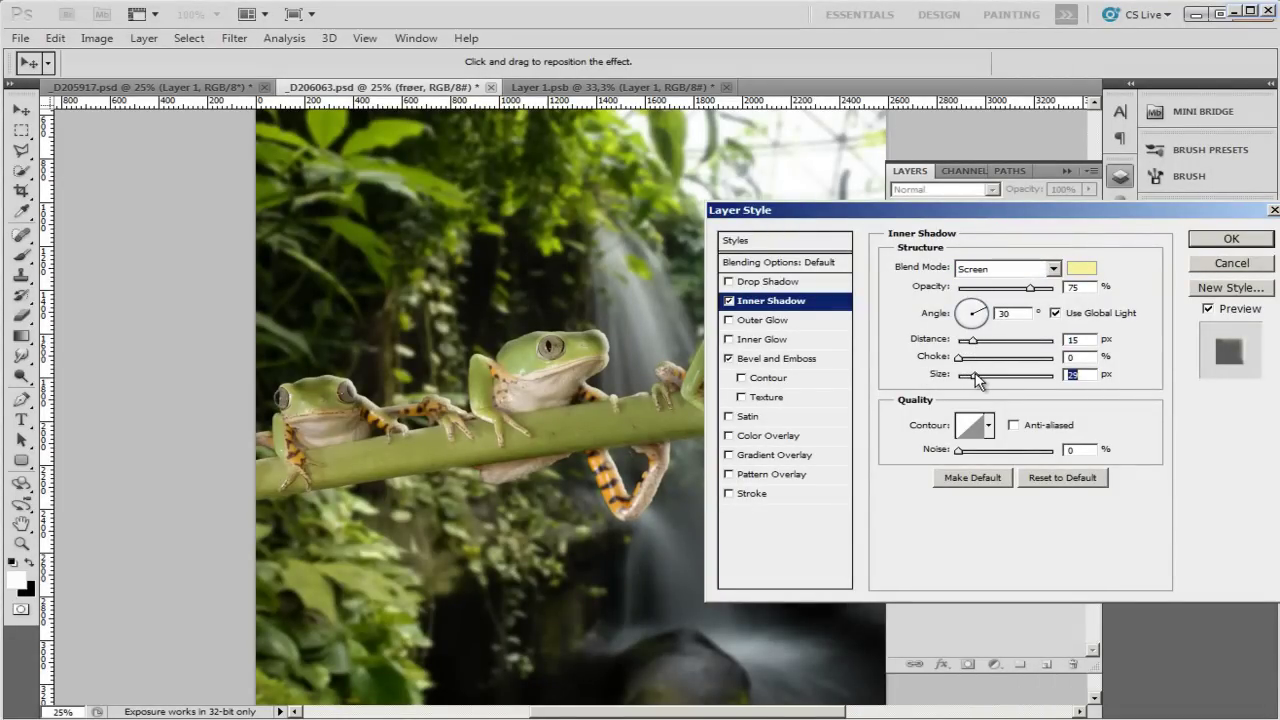
mouse_move(952, 220)
left_mouse_down()
mouse_move(700, 395)
mouse_move(720, 347)
left_mouse_up()
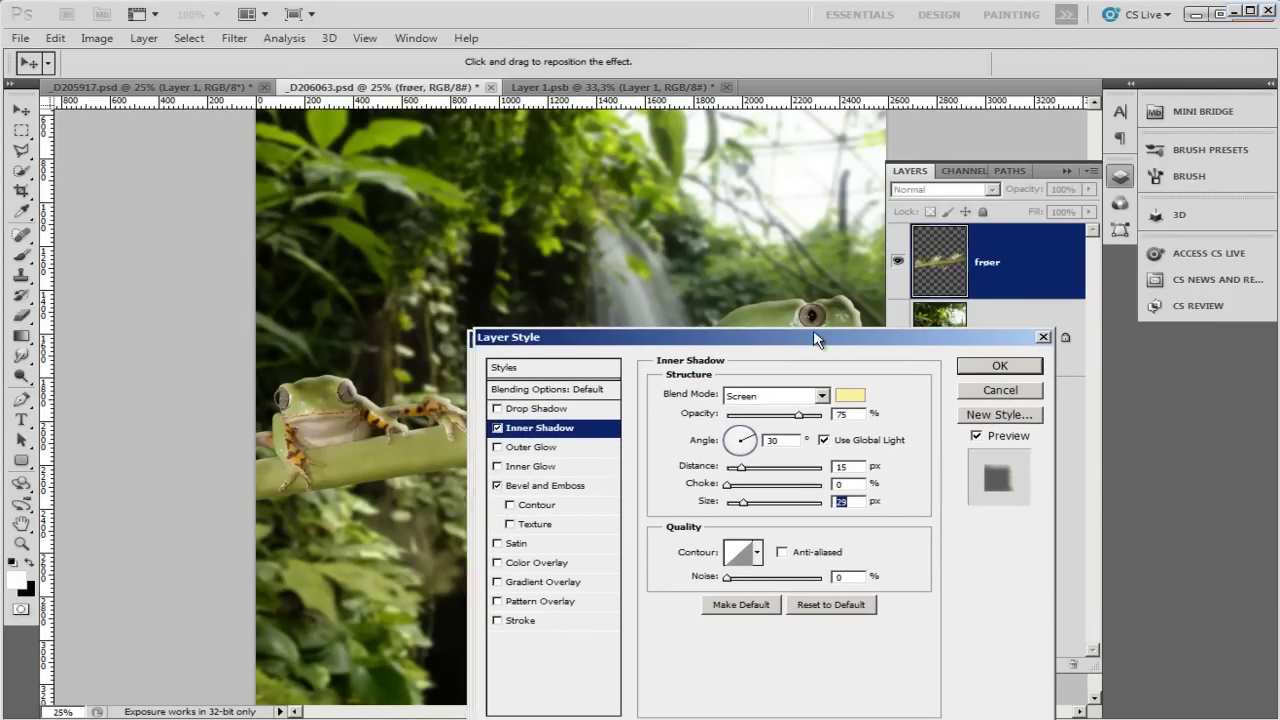
left_click(977, 368)
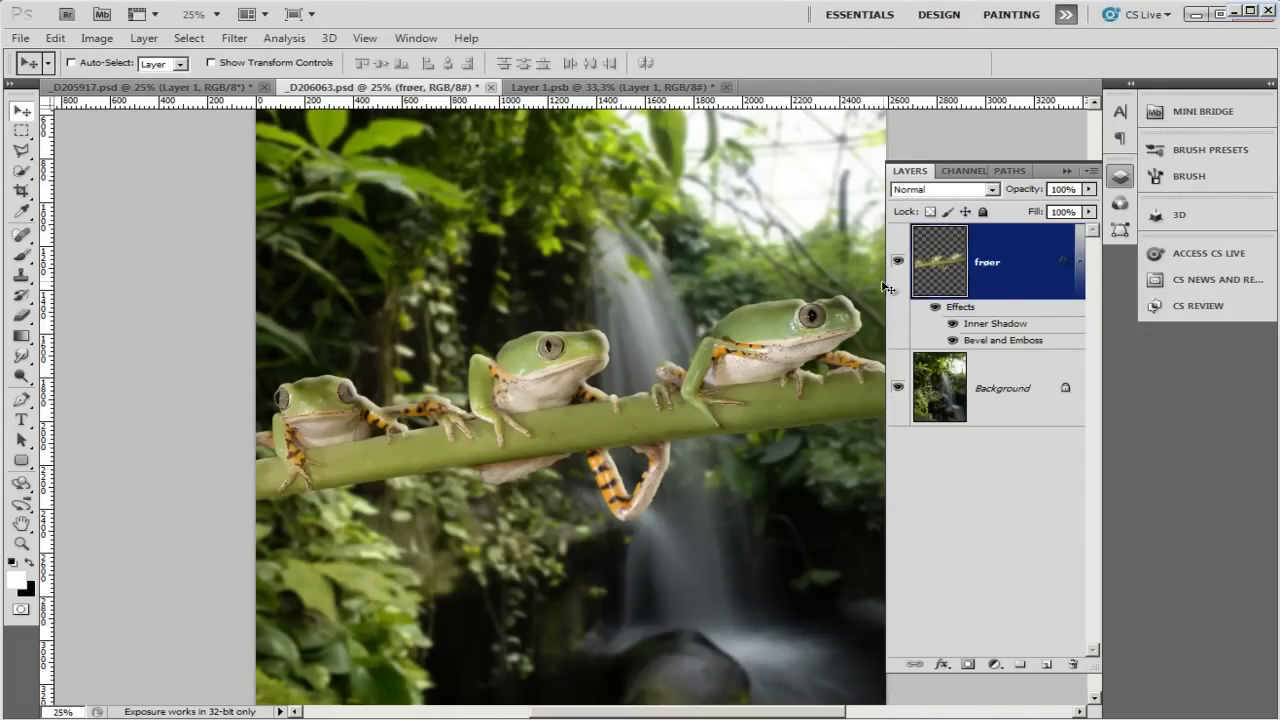
Toggle the frøer layer effects off and on to compare before and after.
left_click(938, 310)
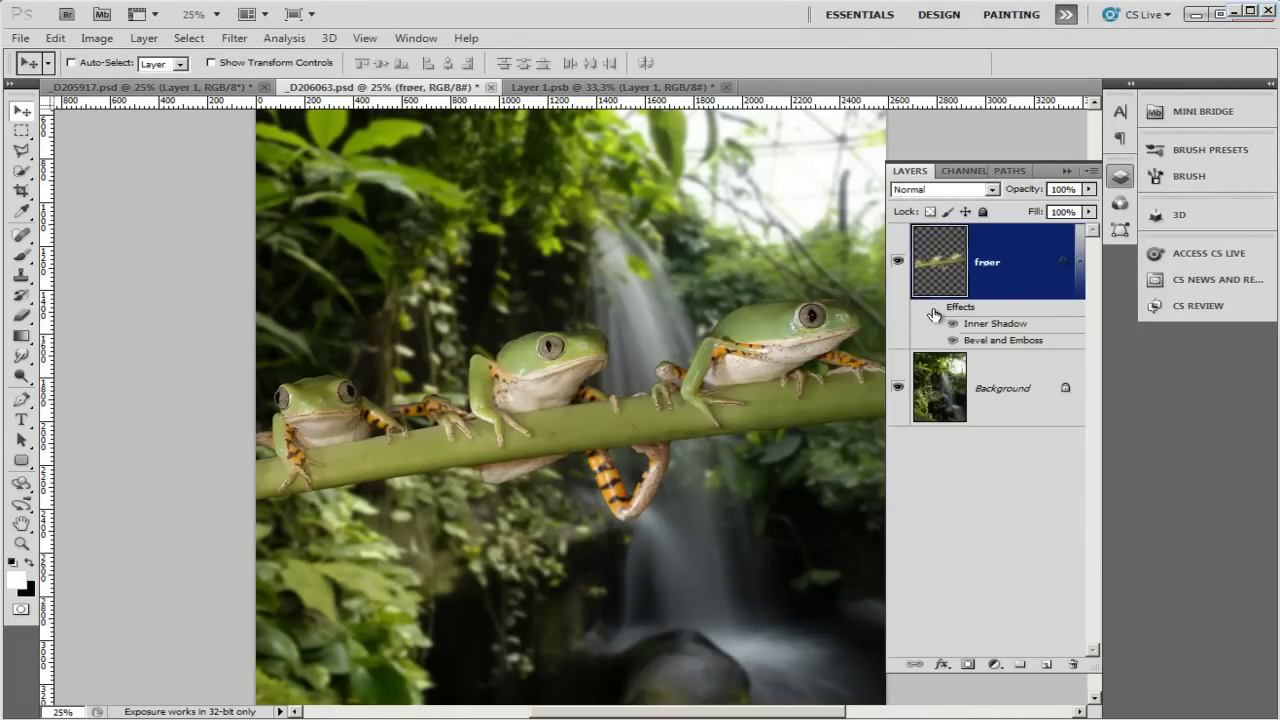
left_click(934, 314)
left_click(936, 310)
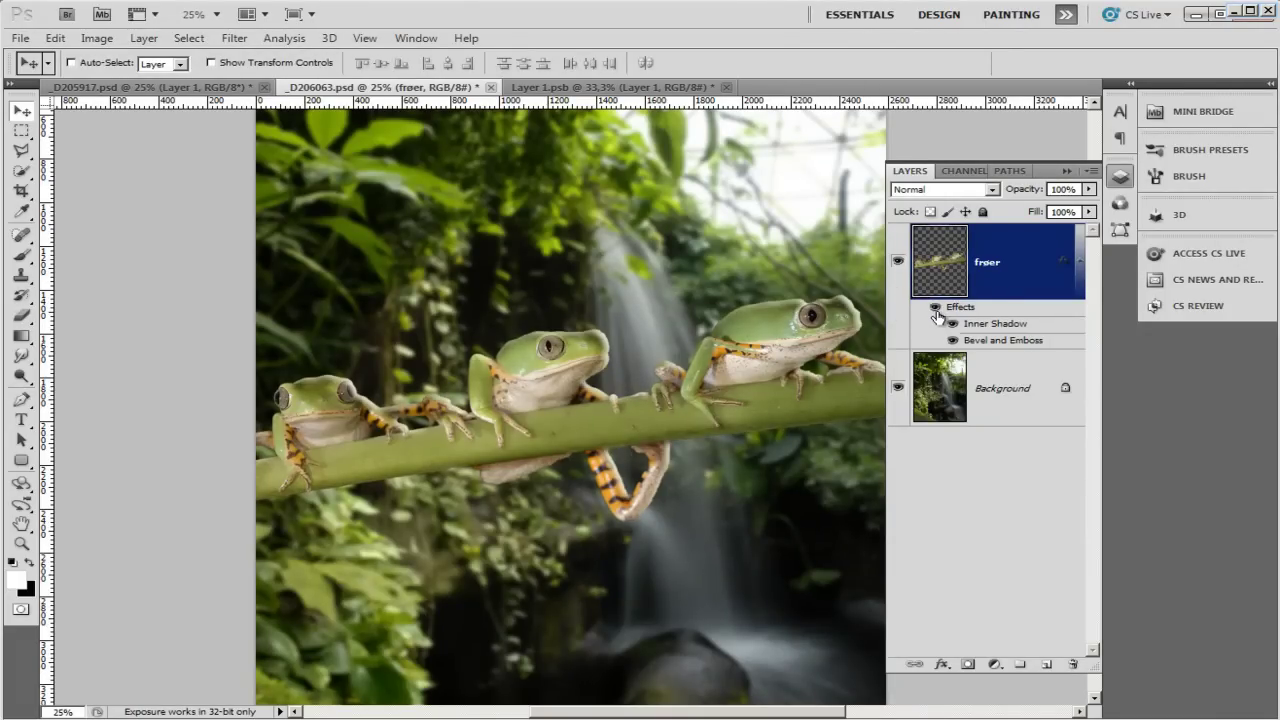
Convert the frøer layer, with its effects, into a Smart Object.
double_click(1061, 268)
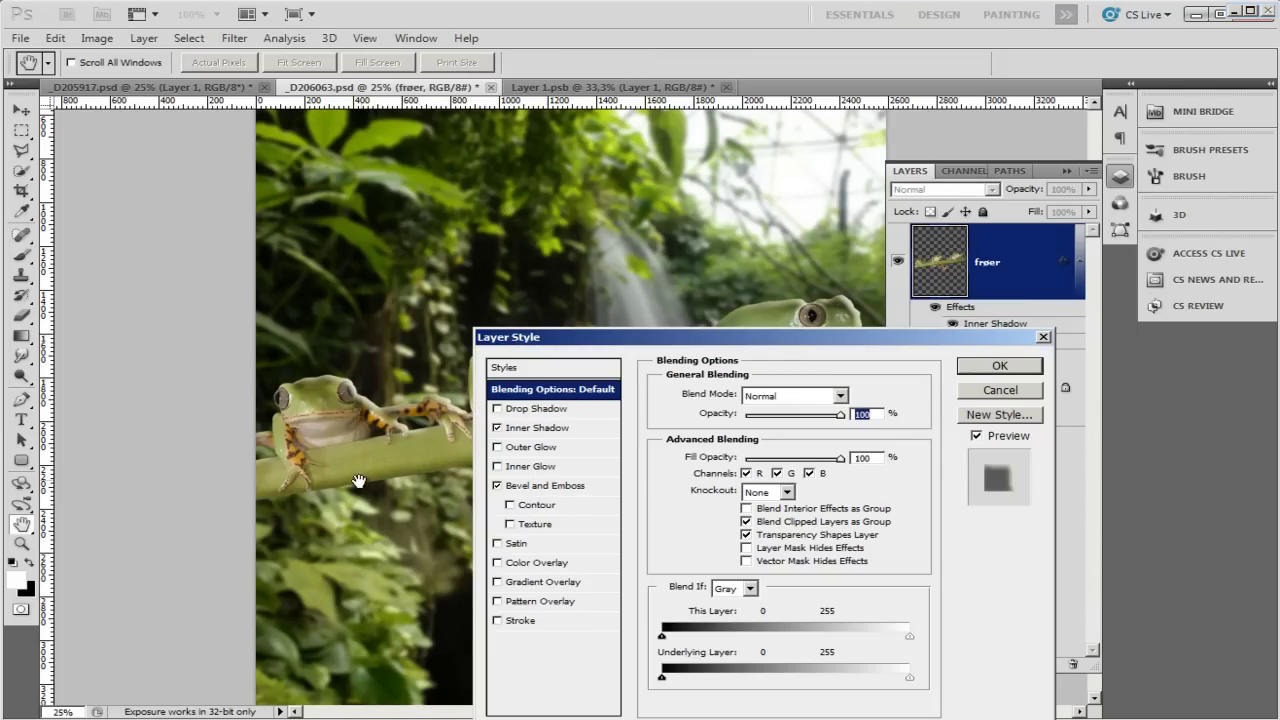
right_click(322, 494)
left_click(414, 460)
left_click(1000, 366)
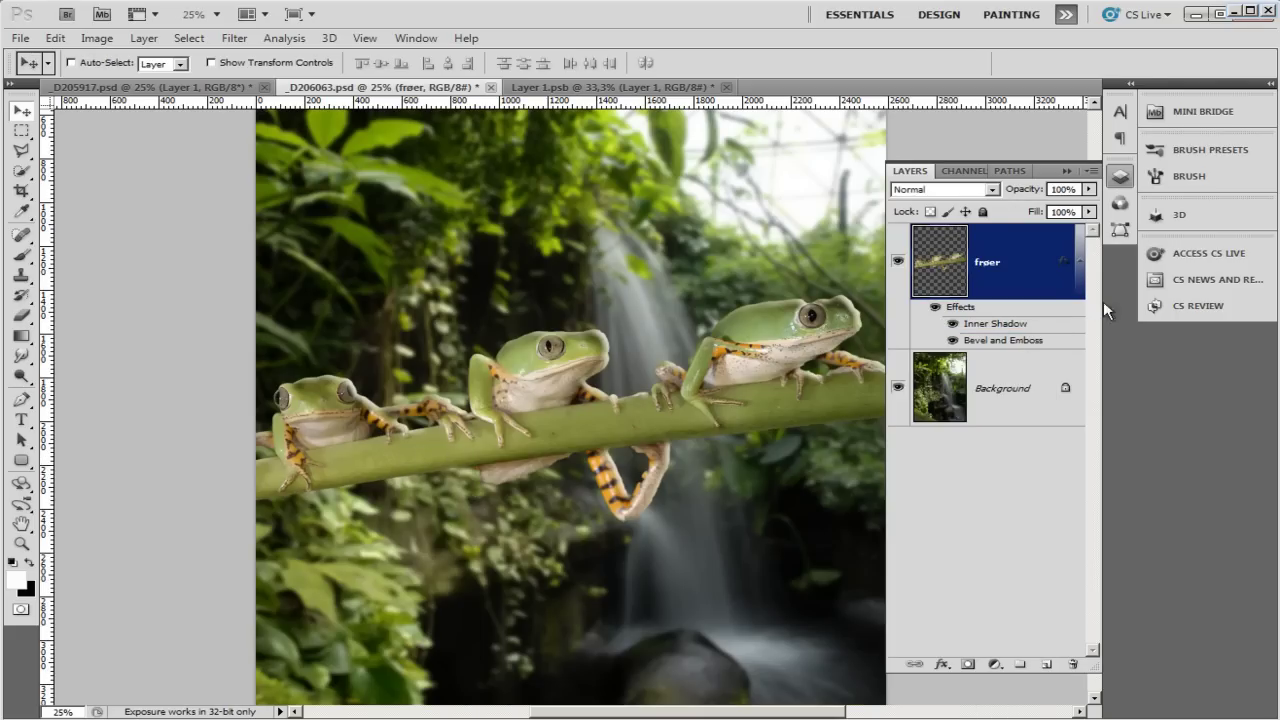
right_click(1036, 250)
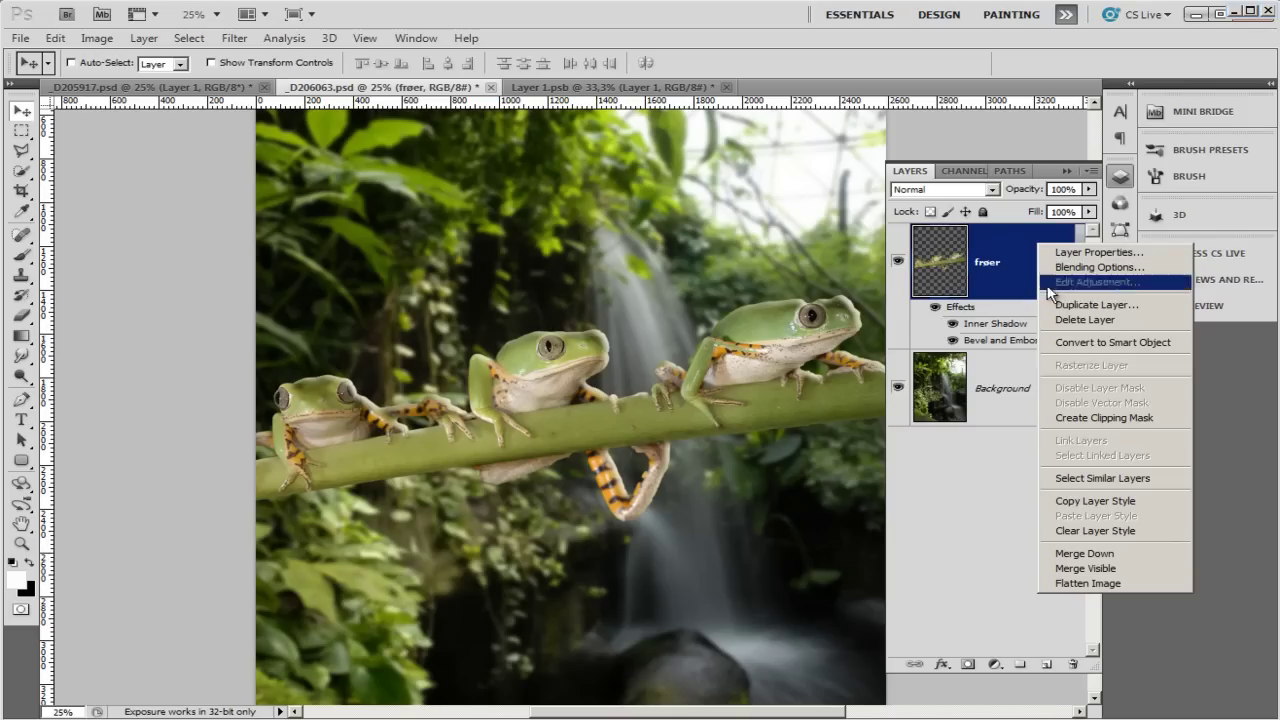
left_click(1070, 342)
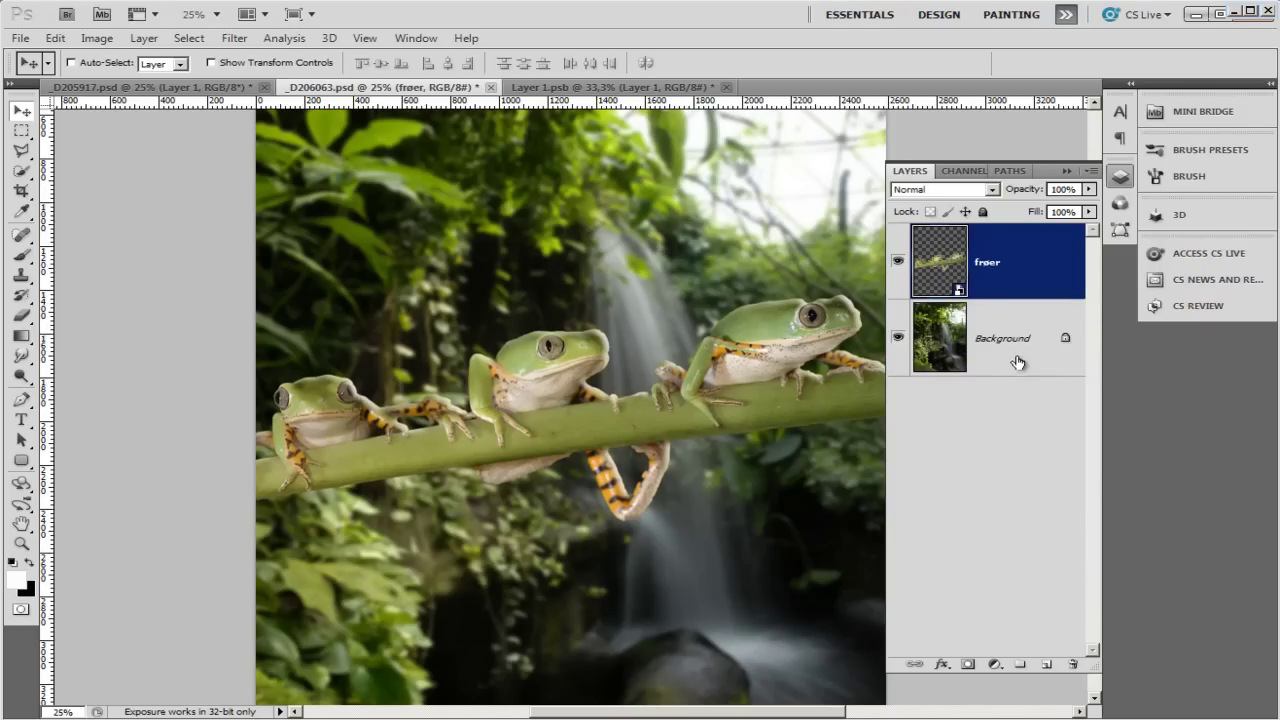
Give the frøer Smart Object a black inner shadow at -94°, larger size, lower opacity.
double_click(1038, 279)
left_click_drag(870, 337, 968, 276)
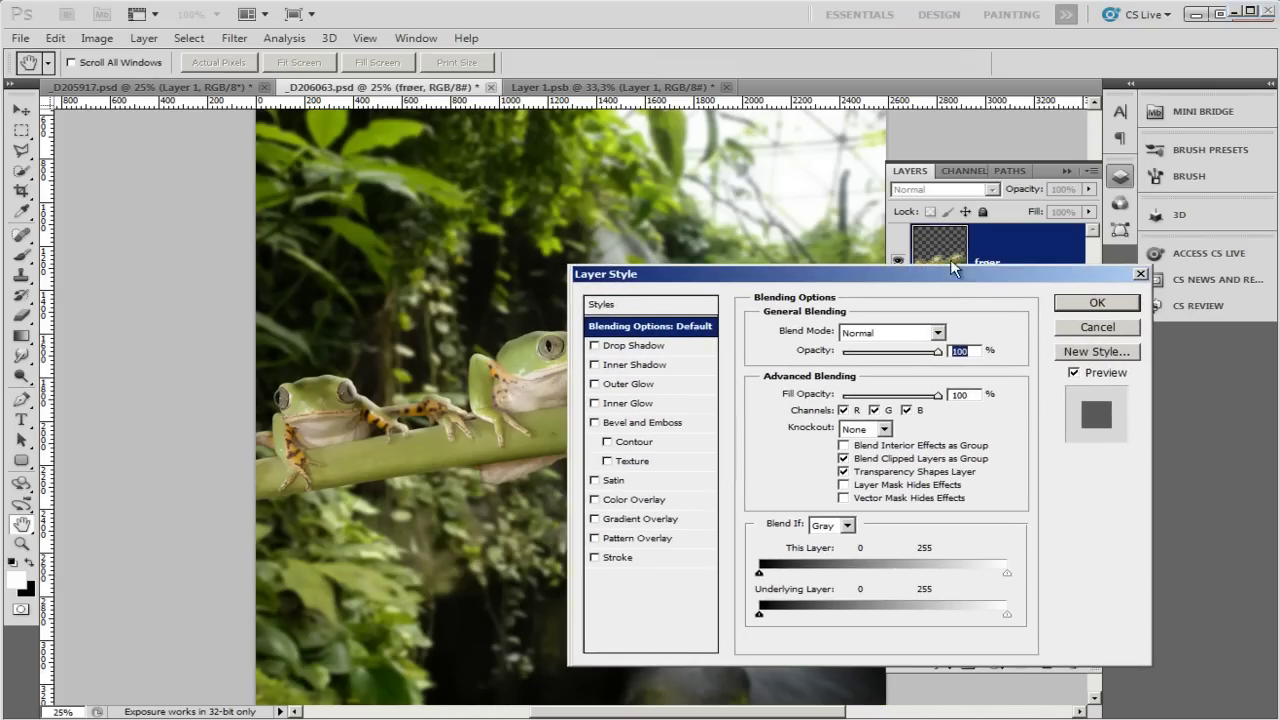
left_click(660, 368)
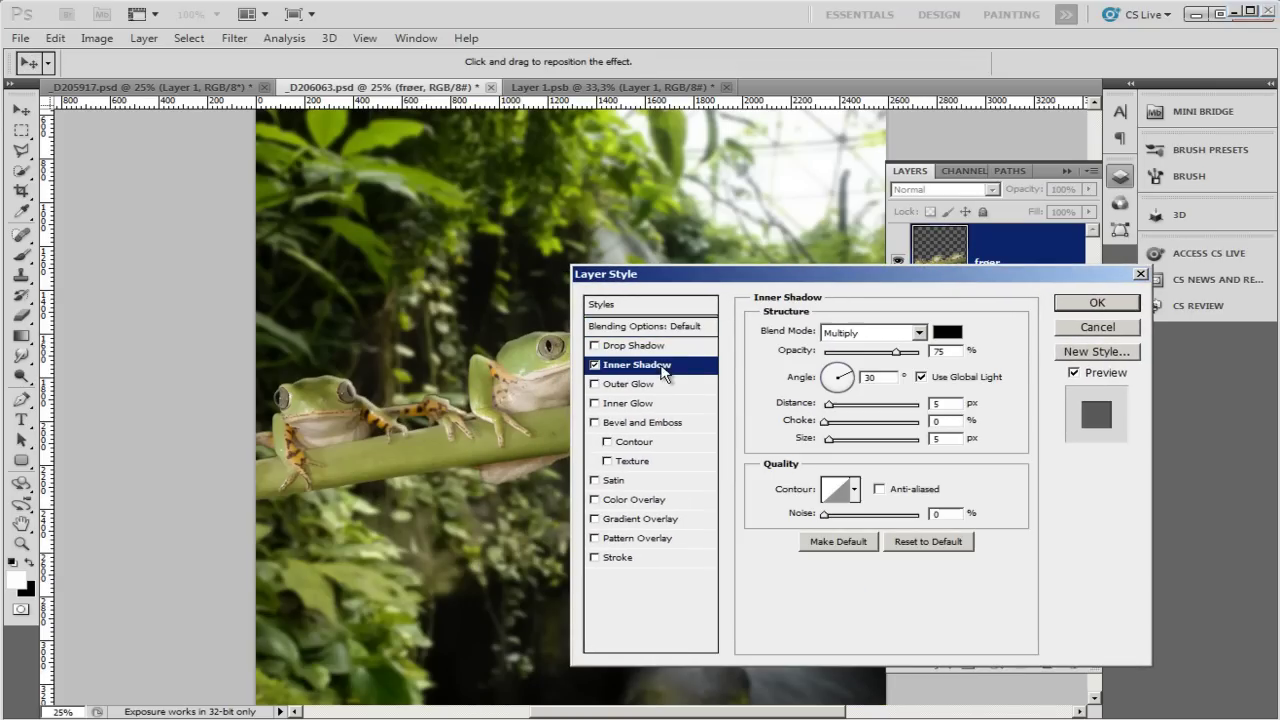
left_click_drag(735, 276, 872, 212)
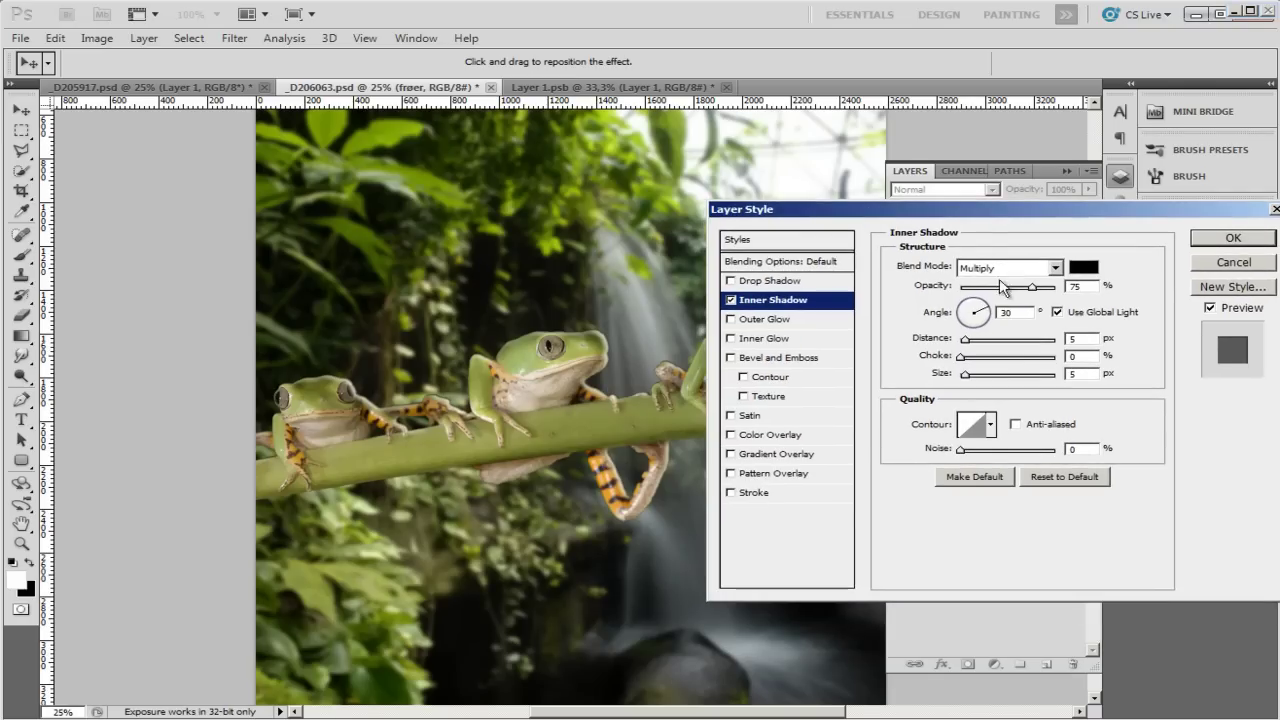
left_click(1058, 312)
mouse_move(995, 332)
left_mouse_down()
mouse_move(966, 320)
mouse_move(966, 331)
left_mouse_up()
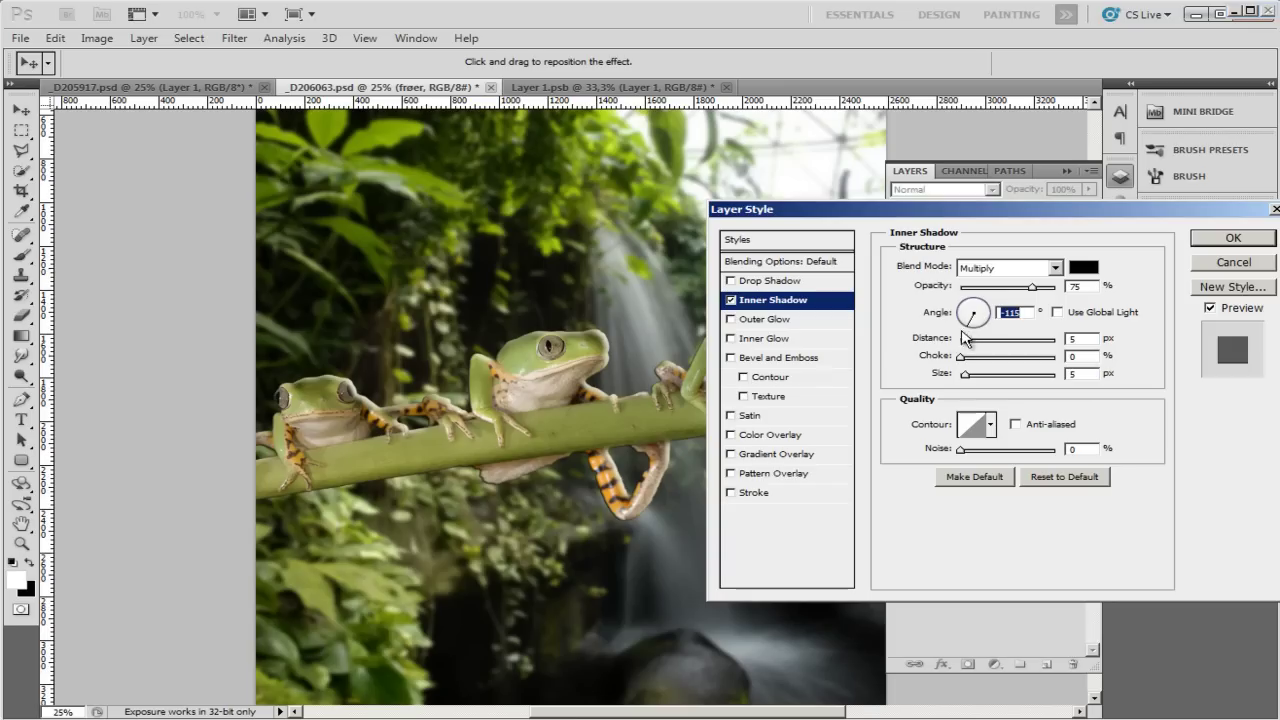
mouse_move(966, 375)
left_mouse_down()
mouse_move(1005, 375)
mouse_move(975, 340)
mouse_move(1027, 343)
mouse_move(980, 338)
left_mouse_up()
left_click_drag(1032, 287, 1016, 290)
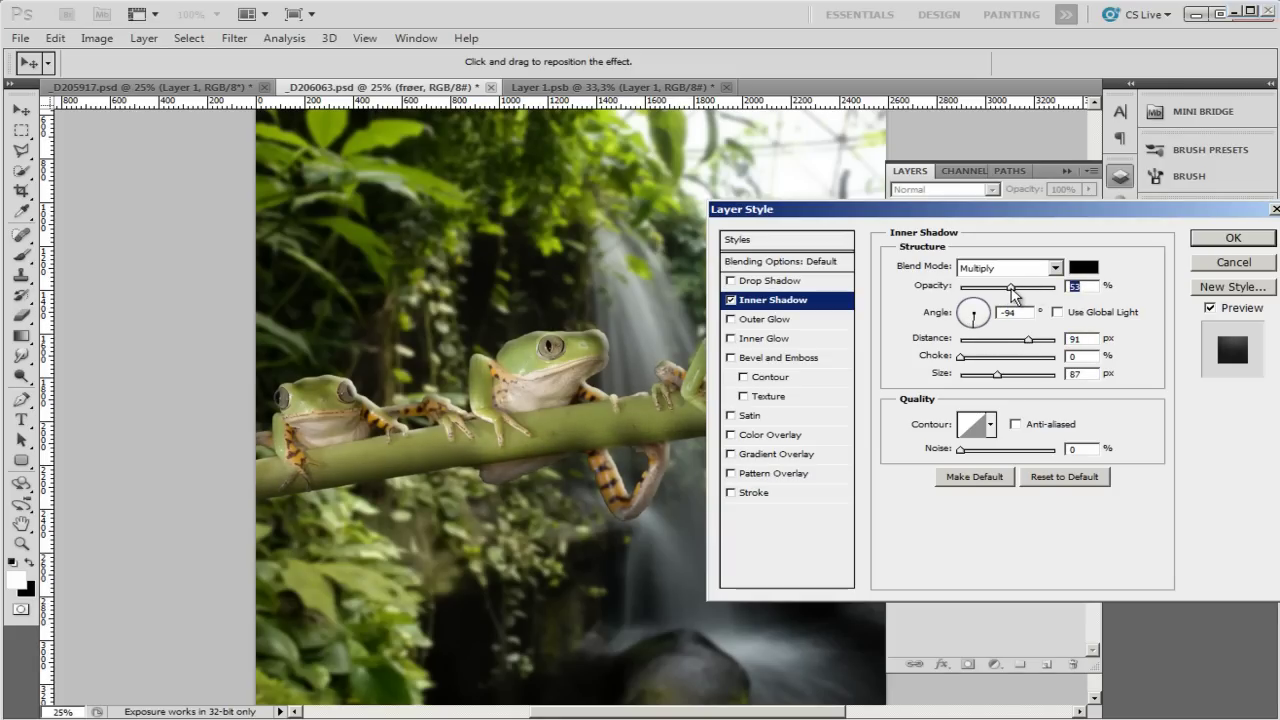
left_click(1233, 238)
left_click(936, 308)
left_click(936, 308)
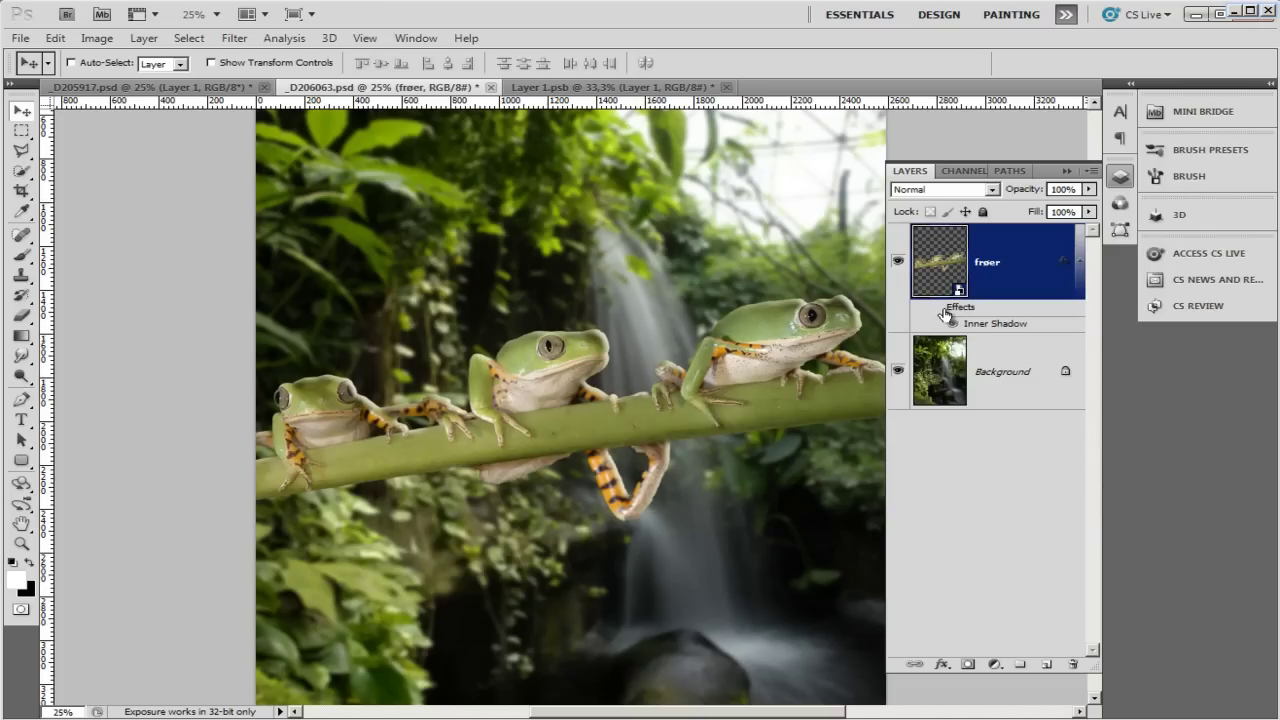
Turn the frøer inner shadow back on and zoom out to fit the whole composite.
left_click(936, 308)
left_click(936, 308)
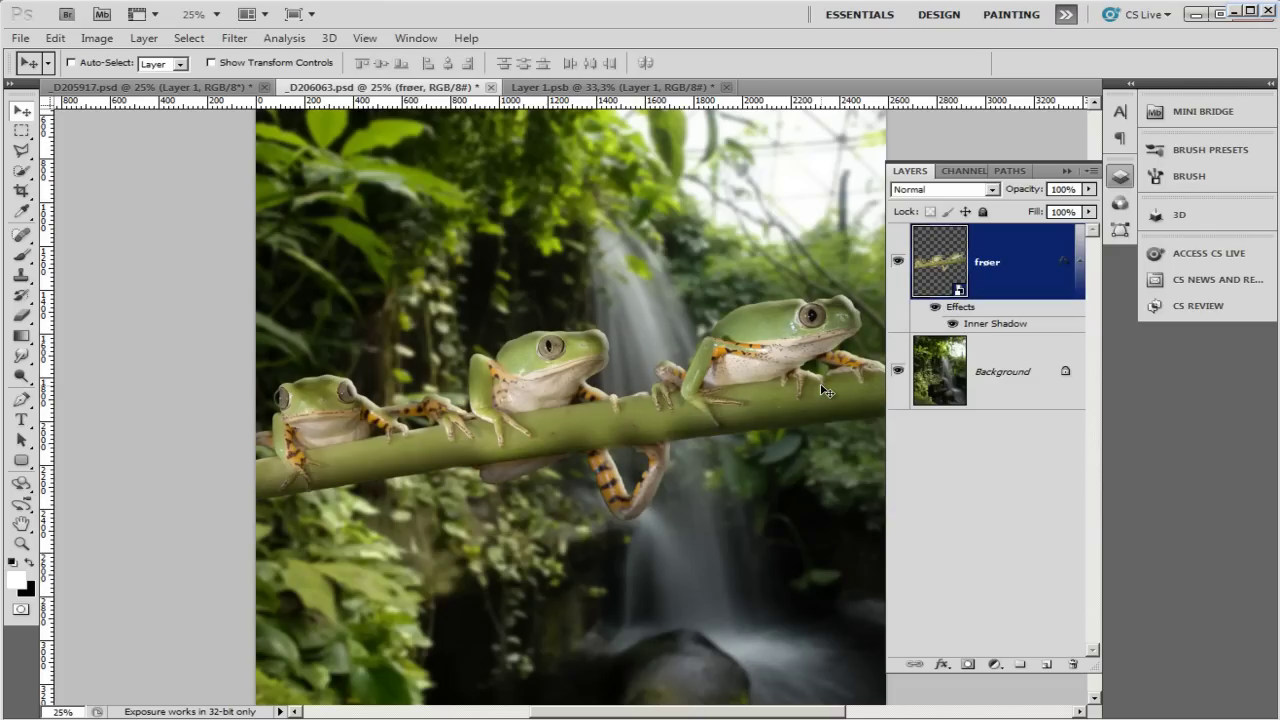
key("ctrl+minus")
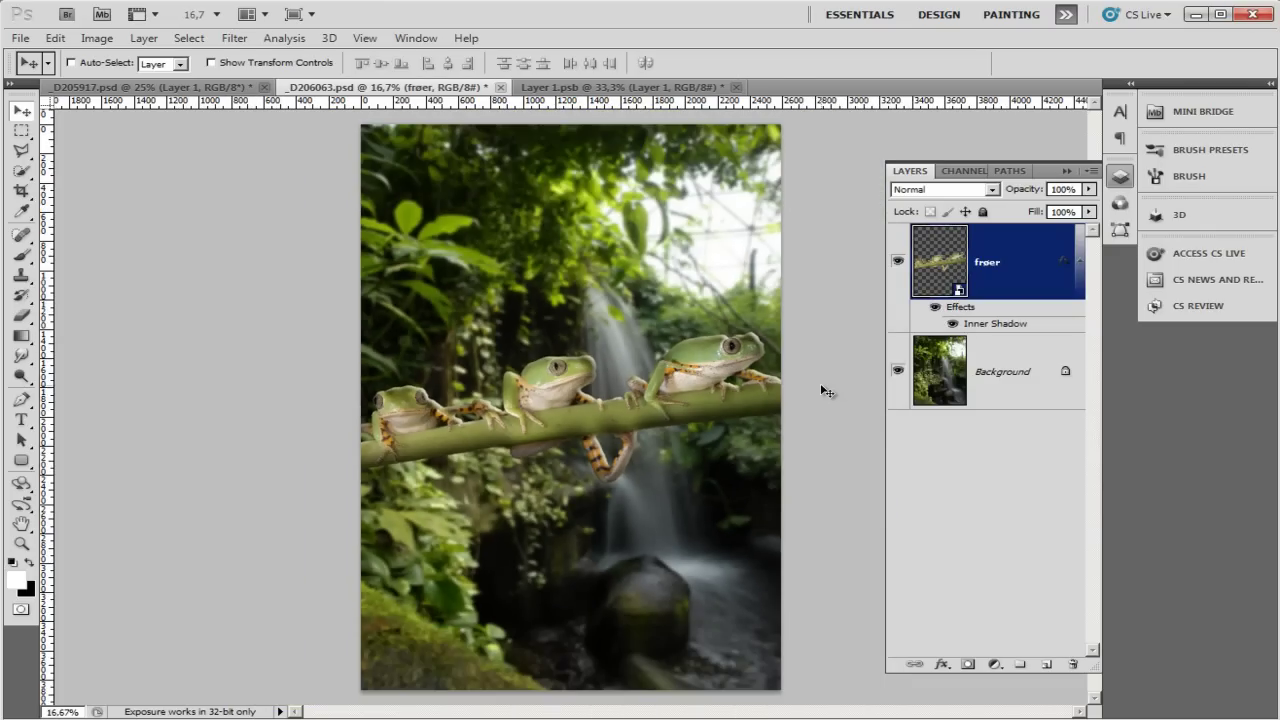